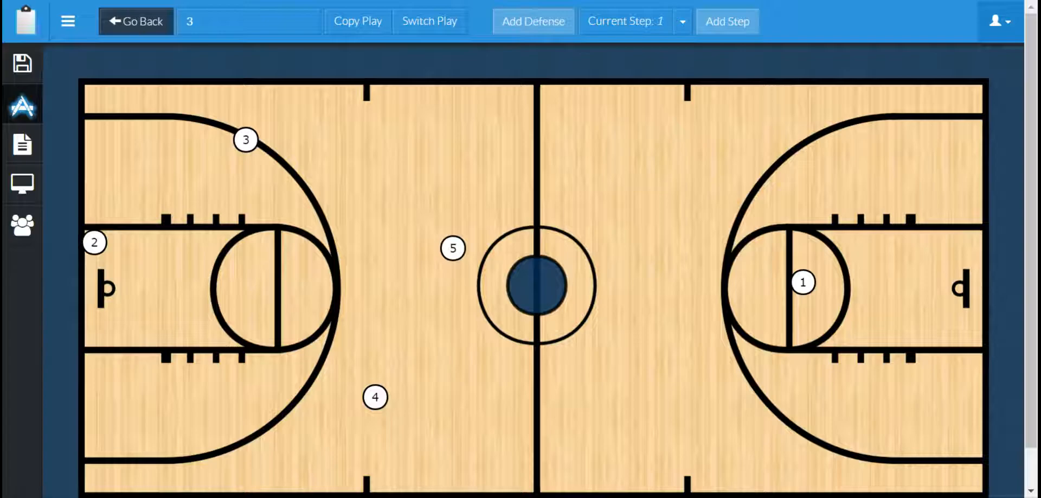
- Rename player 1 as PG
{"action": "left_click", "coordinate": [805, 284]}
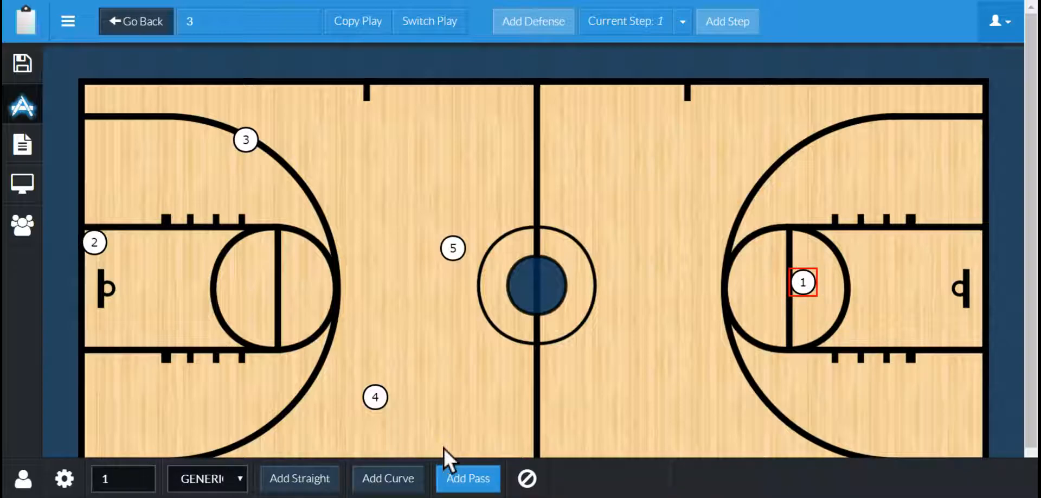
{"action": "left_click", "coordinate": [124, 477]}
{"action": "key", "text": "BackSpace"}
{"action": "type", "text": "PG"}
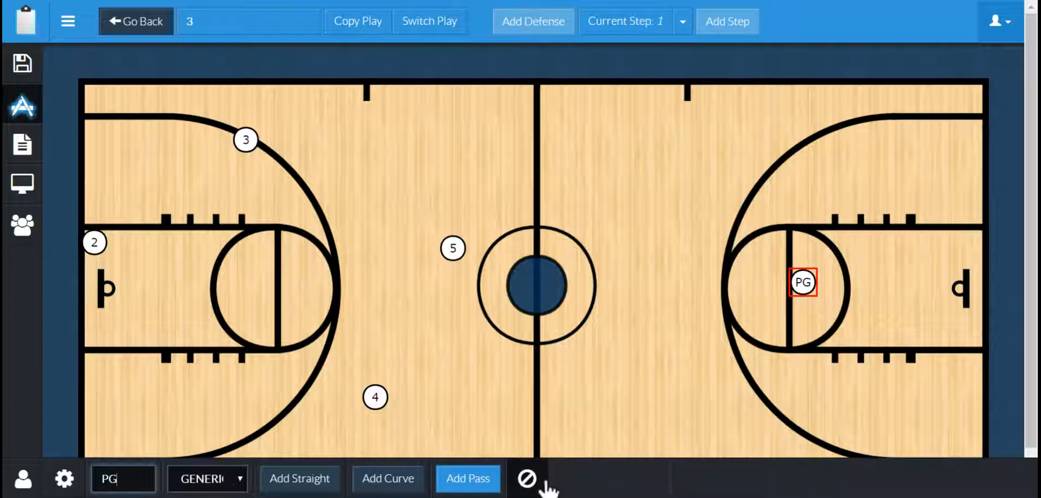
- Set PG's player speed to 4
{"action": "left_click", "coordinate": [63, 479]}
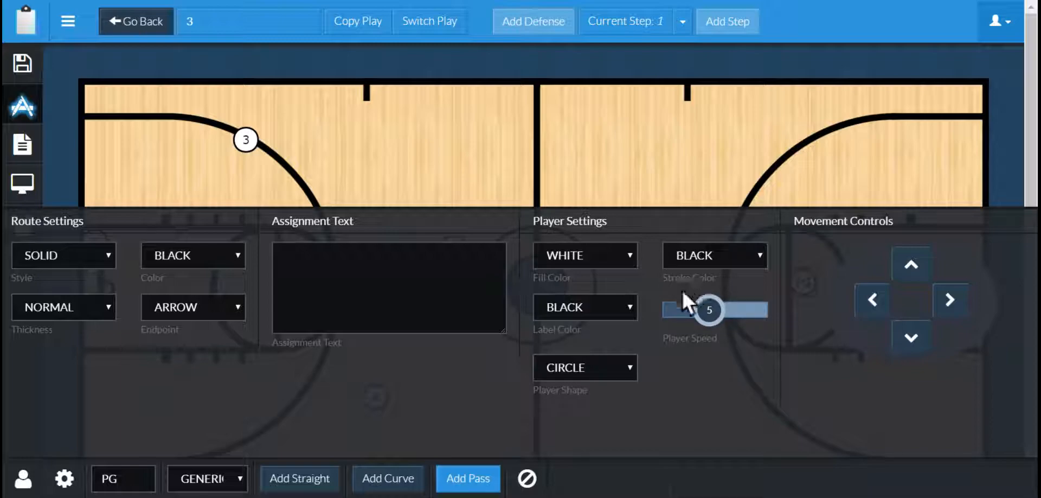
{"action": "mouse_move", "coordinate": [709, 306]}
{"action": "left_mouse_down"}
{"action": "mouse_move", "coordinate": [667, 313]}
{"action": "mouse_move", "coordinate": [757, 323]}
{"action": "mouse_move", "coordinate": [759, 311]}
{"action": "mouse_move", "coordinate": [686, 310]}
{"action": "mouse_move", "coordinate": [695, 315]}
{"action": "left_mouse_up"}
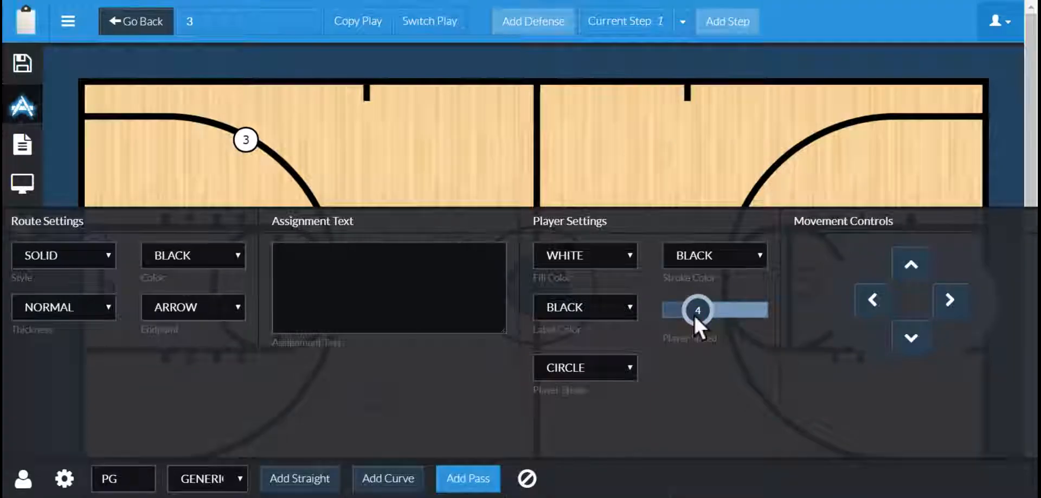
{"action": "left_click", "coordinate": [742, 282]}
{"action": "left_click", "coordinate": [806, 283]}
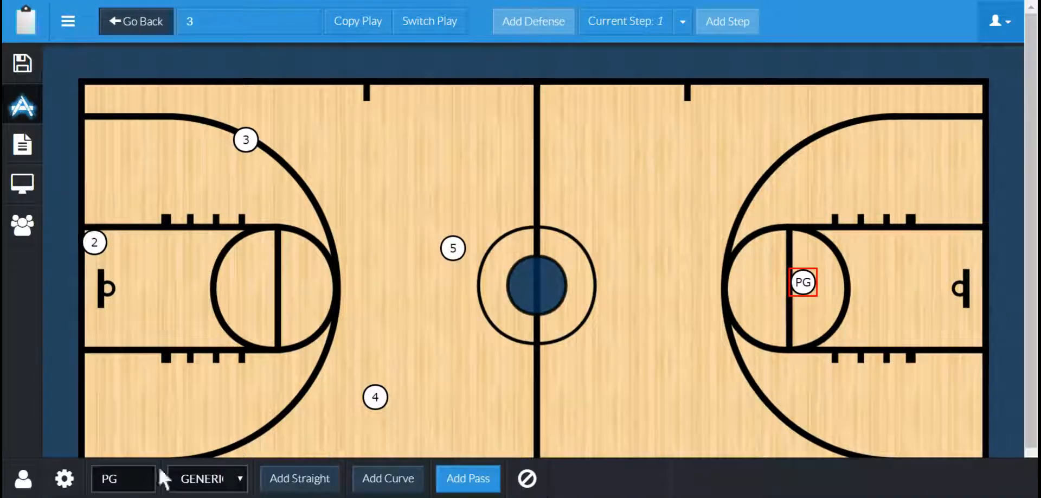
- Set PG's fill colour to red, label colour to white and stroke colour to white
{"action": "left_click", "coordinate": [64, 478]}
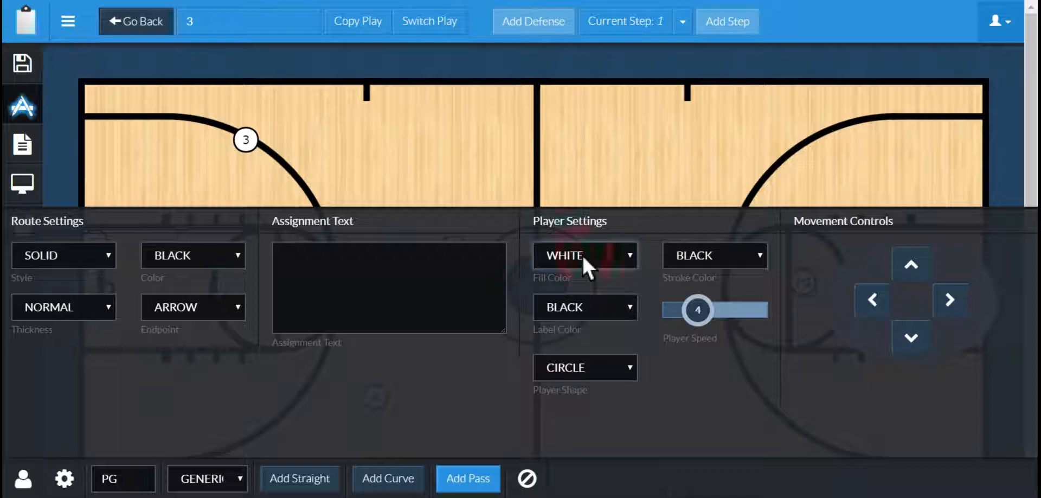
{"action": "left_click", "coordinate": [561, 303]}
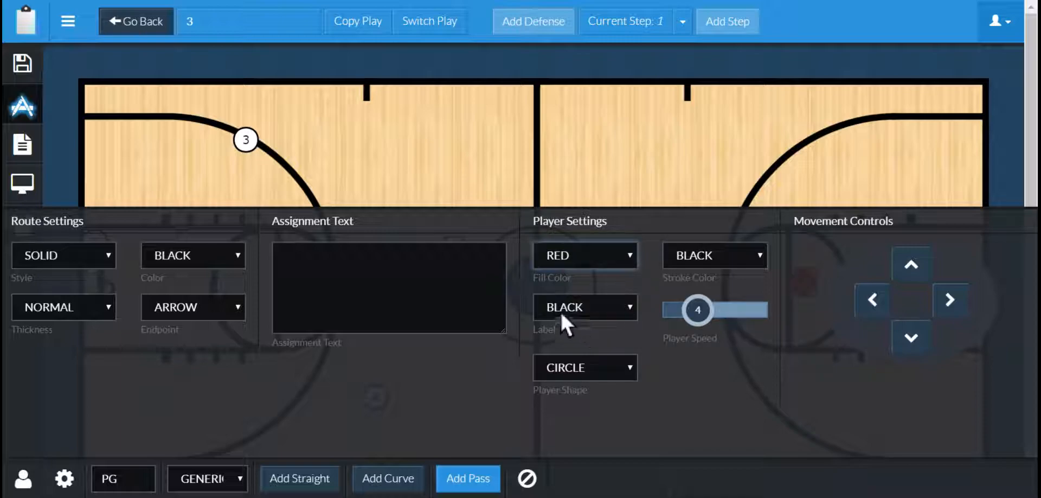
{"action": "left_click", "coordinate": [562, 307]}
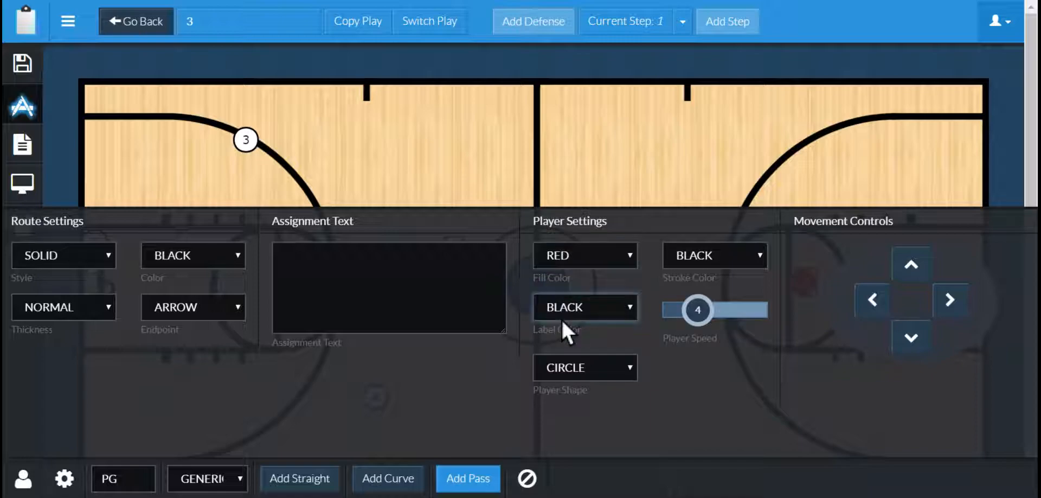
{"action": "left_click", "coordinate": [562, 320]}
{"action": "left_click", "coordinate": [673, 259]}
{"action": "left_click", "coordinate": [674, 269]}
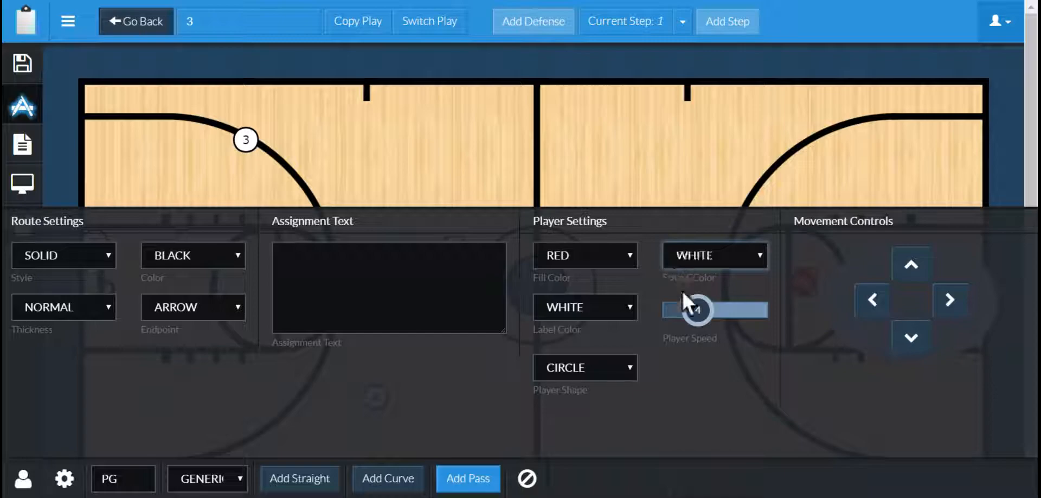
{"action": "left_click", "coordinate": [637, 159]}
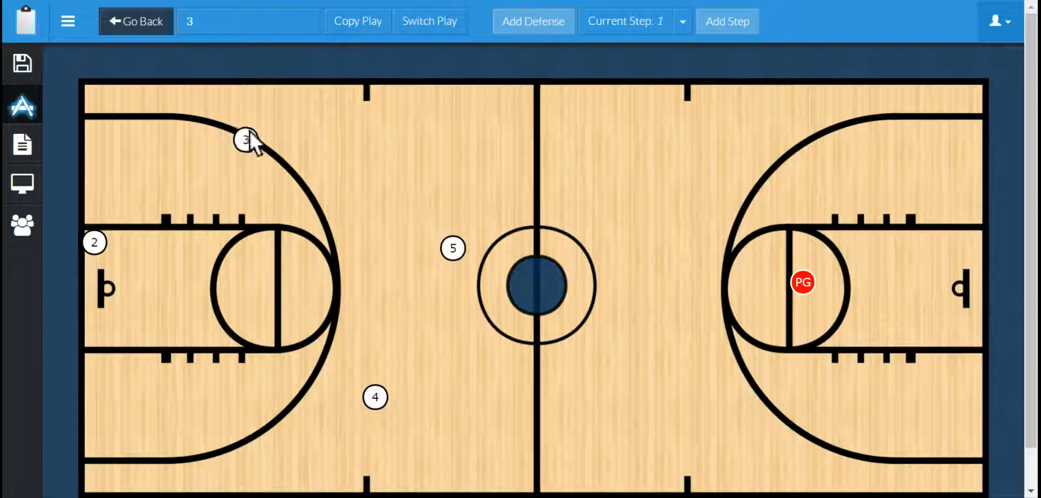
- Rename player 5 as C
{"action": "right_click", "coordinate": [454, 248]}
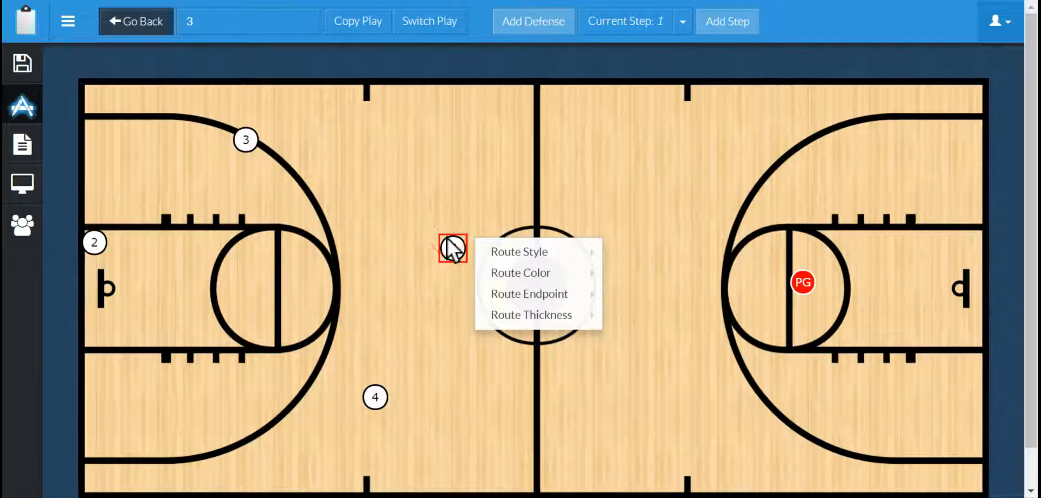
{"action": "left_click", "coordinate": [448, 243]}
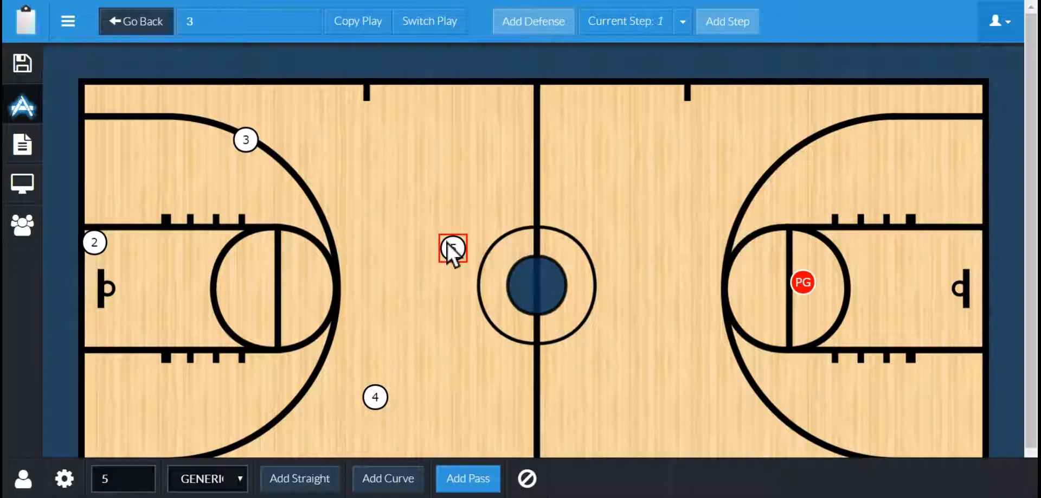
{"action": "left_click", "coordinate": [64, 477]}
{"action": "double_click", "coordinate": [103, 479]}
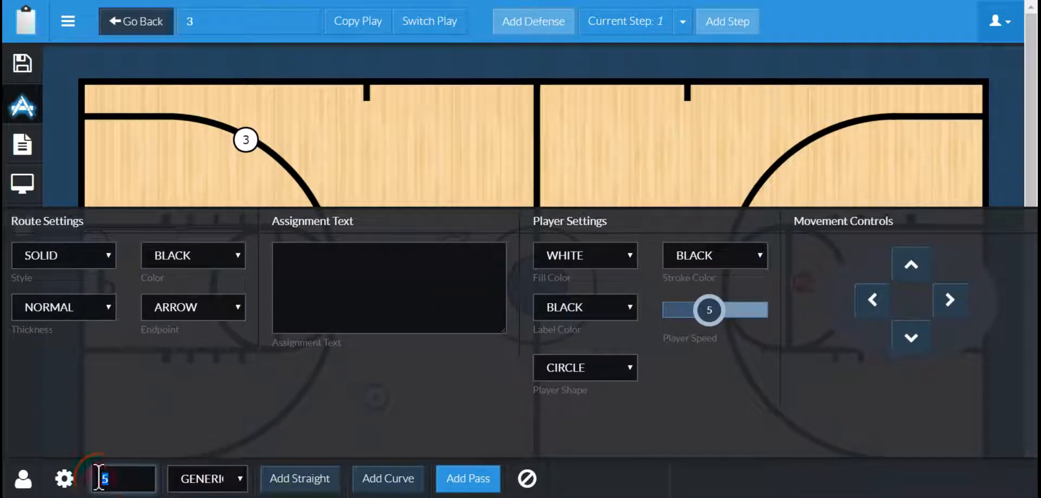
{"action": "type", "text": "C"}
- Set C's fill colour to blue and its label colour to white
{"action": "left_click", "coordinate": [580, 256]}
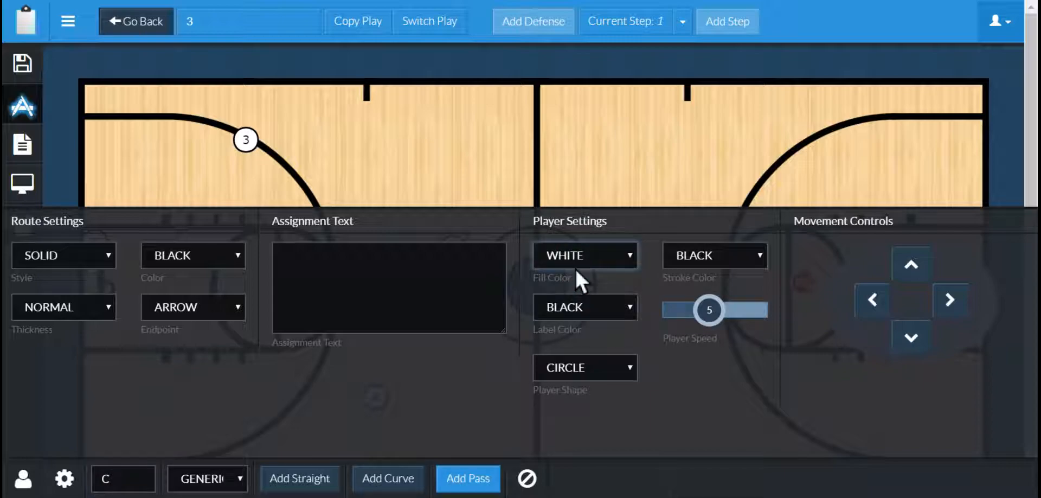
{"action": "left_click", "coordinate": [579, 314]}
{"action": "left_click", "coordinate": [578, 307]}
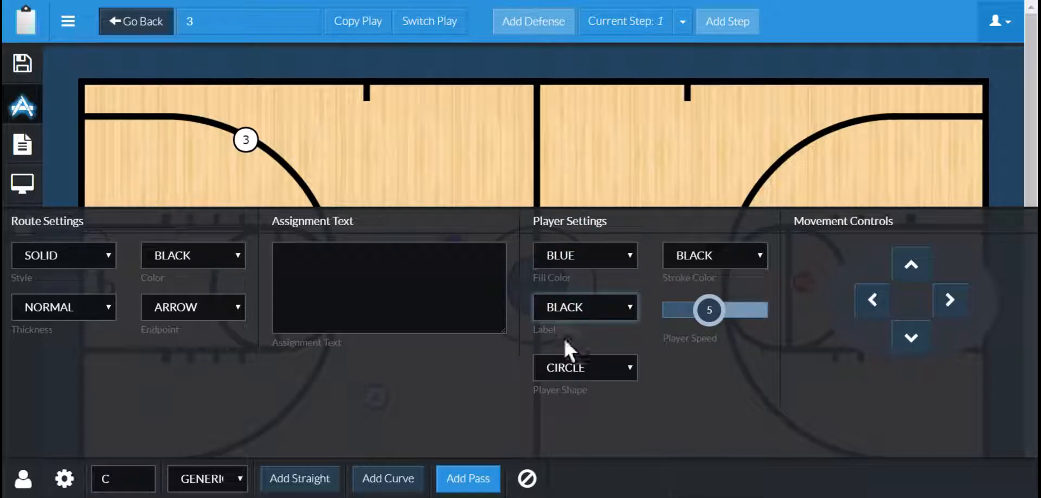
{"action": "left_click", "coordinate": [582, 369]}
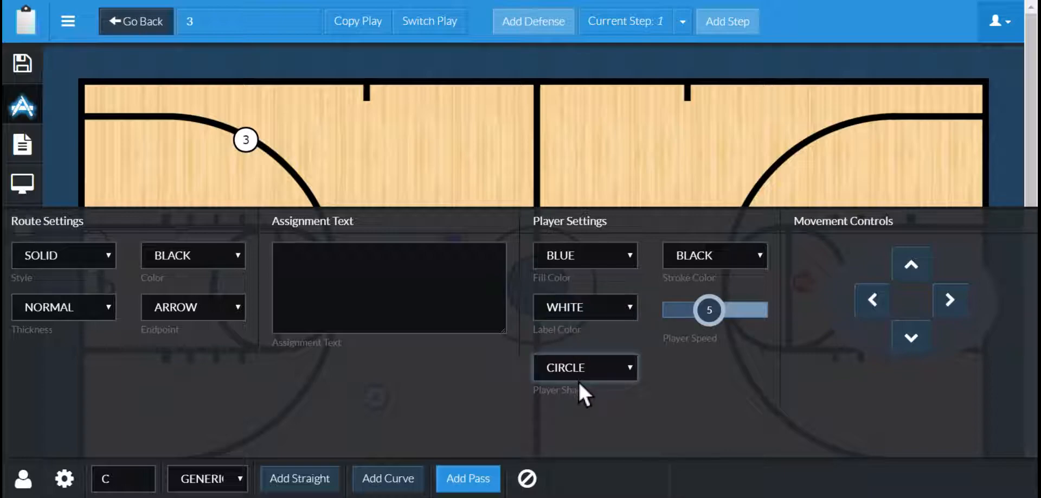
{"action": "left_click", "coordinate": [694, 250]}
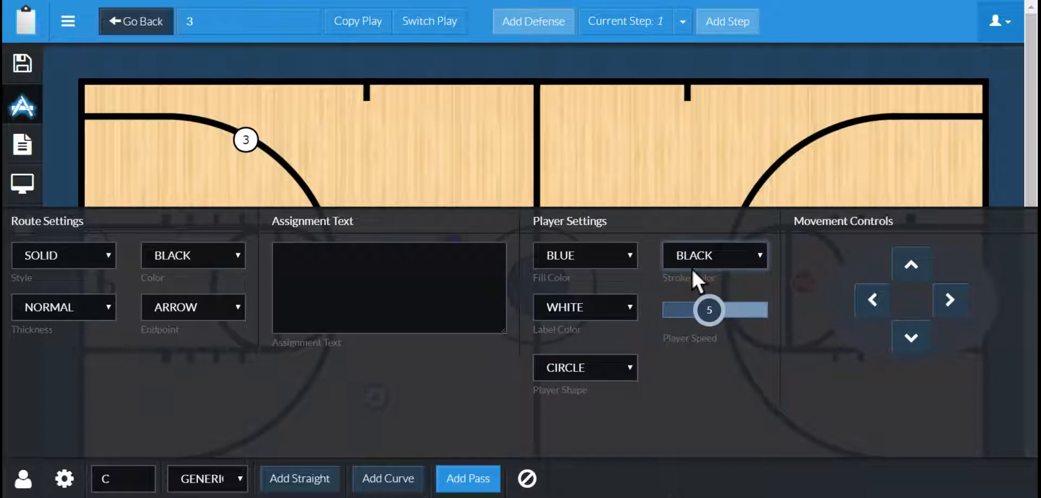
{"action": "left_click", "coordinate": [681, 313]}
{"action": "left_click", "coordinate": [566, 184]}
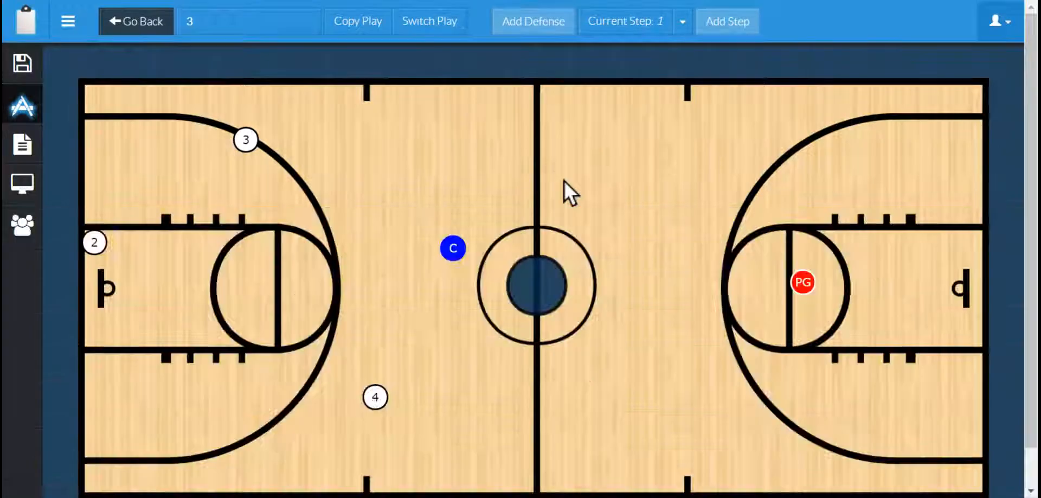
- Set C's stroke colour to white
{"action": "left_click", "coordinate": [446, 259]}
{"action": "left_click", "coordinate": [64, 479]}
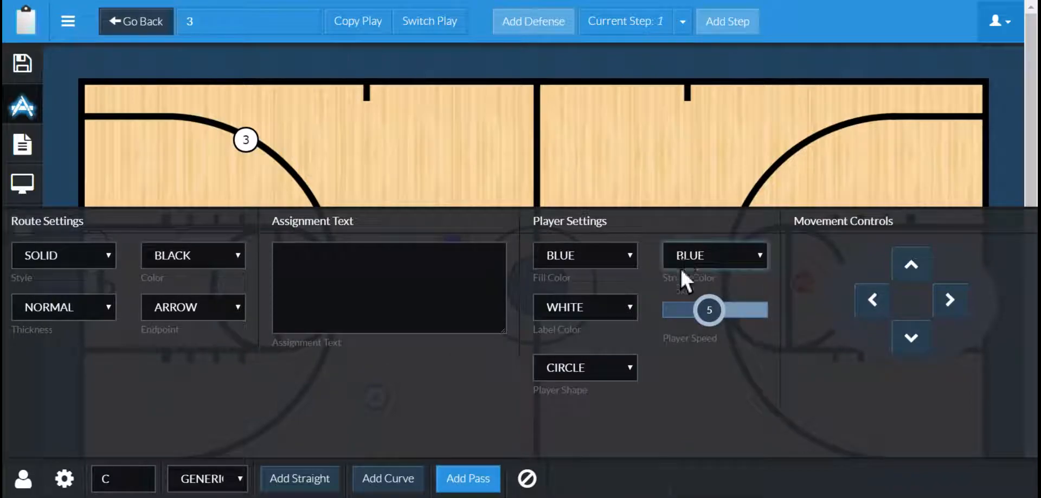
{"action": "left_click", "coordinate": [681, 267]}
{"action": "left_click", "coordinate": [615, 182]}
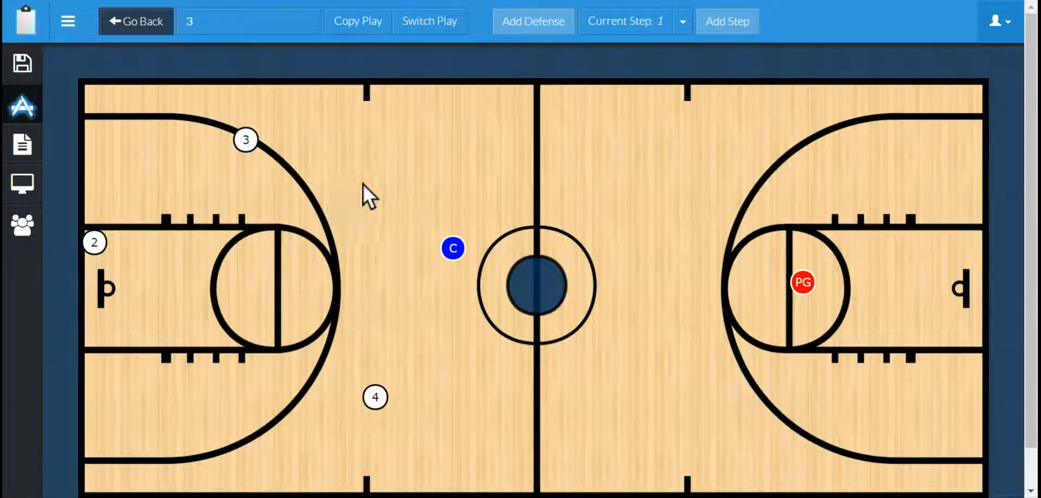
- Change C's player shape to a square
{"action": "right_click", "coordinate": [462, 249]}
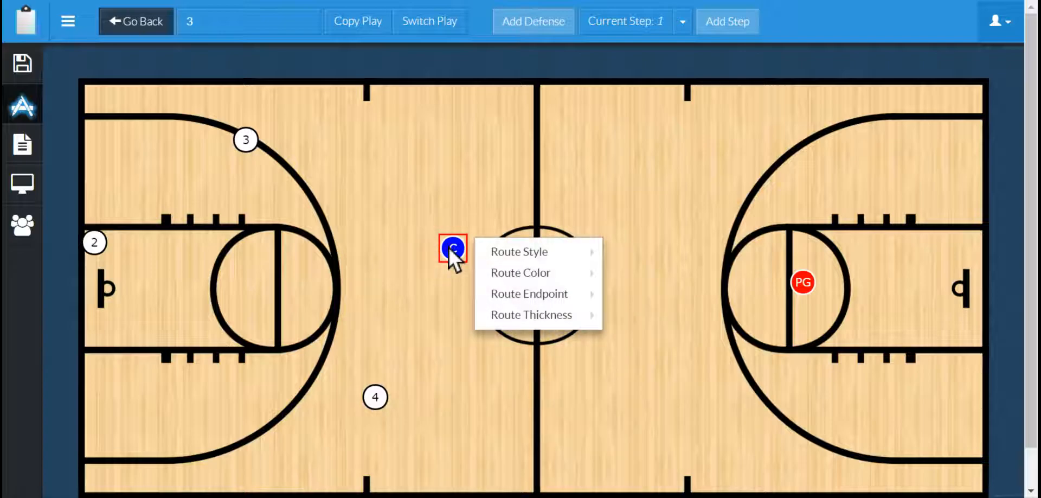
{"action": "left_click", "coordinate": [454, 247]}
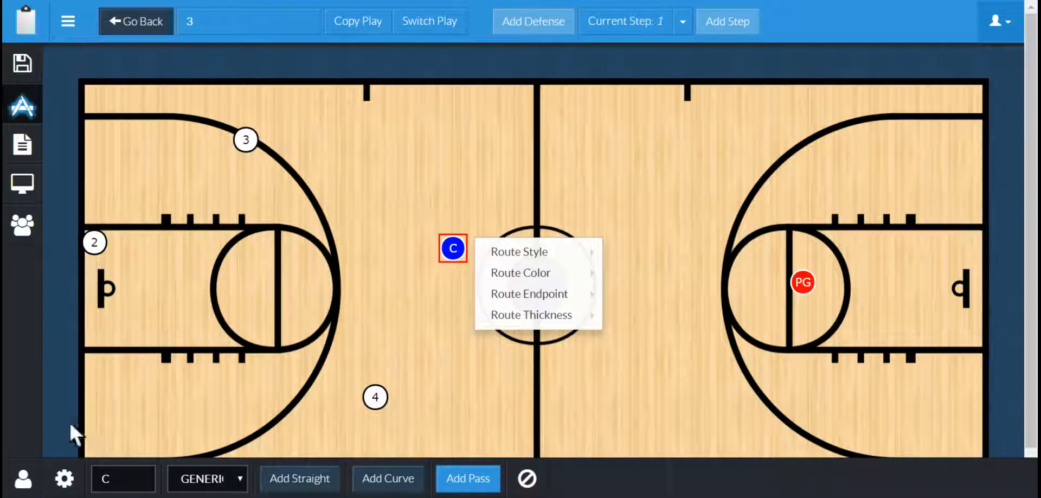
{"action": "left_click", "coordinate": [64, 478]}
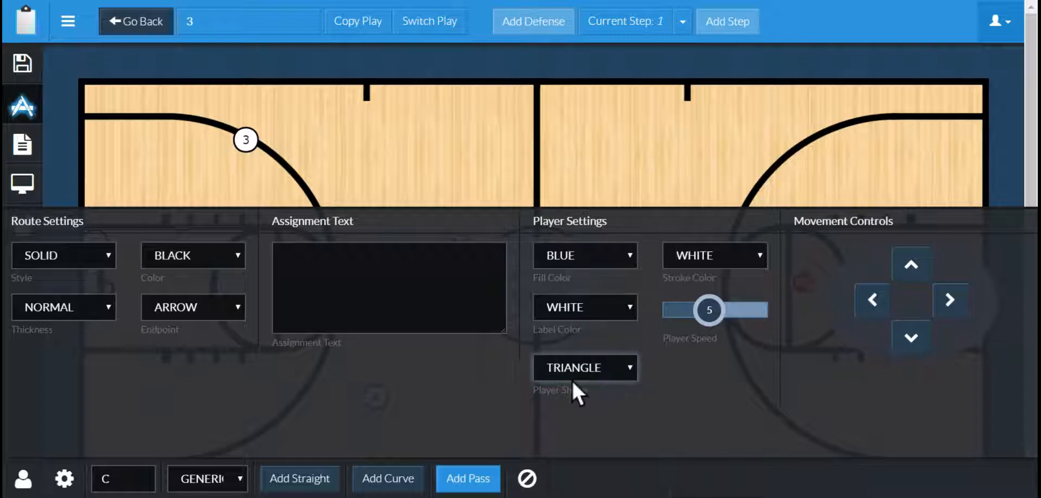
{"action": "key", "text": "Down"}
{"action": "left_click", "coordinate": [466, 191]}
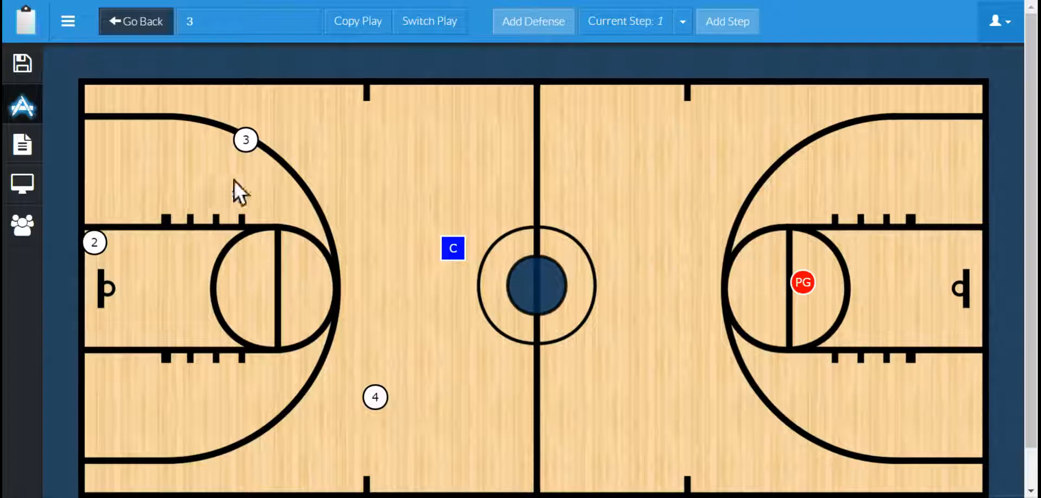
- Add a straight route from C angling up to the right past the half-court line
{"action": "left_click", "coordinate": [454, 255]}
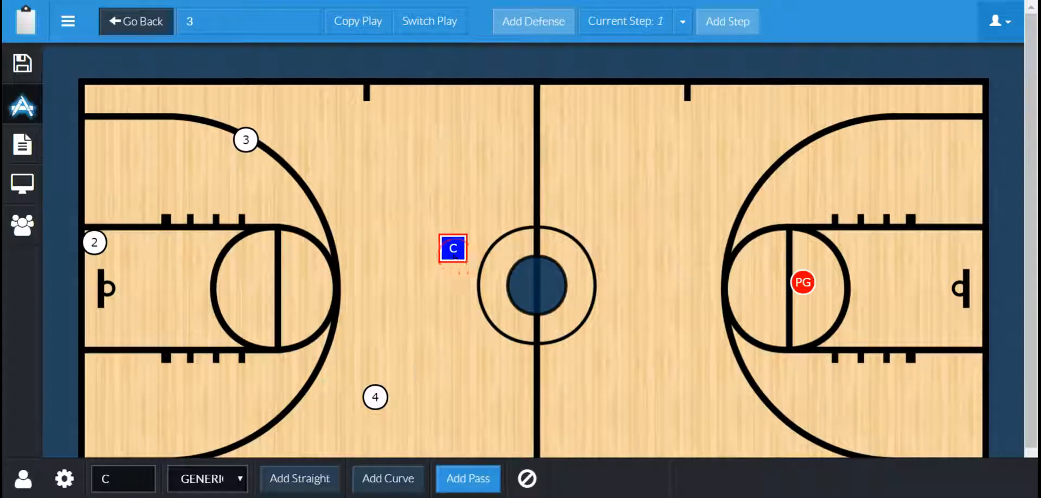
{"action": "left_click", "coordinate": [312, 484]}
{"action": "mouse_move", "coordinate": [468, 167]}
{"action": "left_mouse_down"}
{"action": "mouse_move", "coordinate": [639, 147]}
{"action": "mouse_move", "coordinate": [595, 190]}
{"action": "mouse_move", "coordinate": [474, 160]}
{"action": "mouse_move", "coordinate": [555, 133]}
{"action": "mouse_move", "coordinate": [602, 150]}
{"action": "left_mouse_up"}
- Add a curved route from player 4 sweeping up toward the top of the left half
{"action": "left_click", "coordinate": [375, 394]}
{"action": "right_click", "coordinate": [369, 393]}
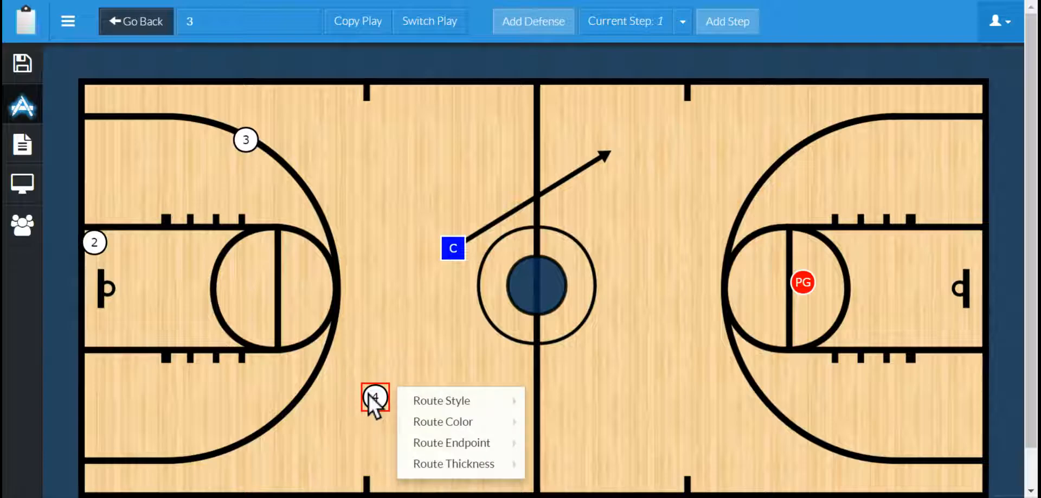
{"action": "left_click", "coordinate": [370, 400]}
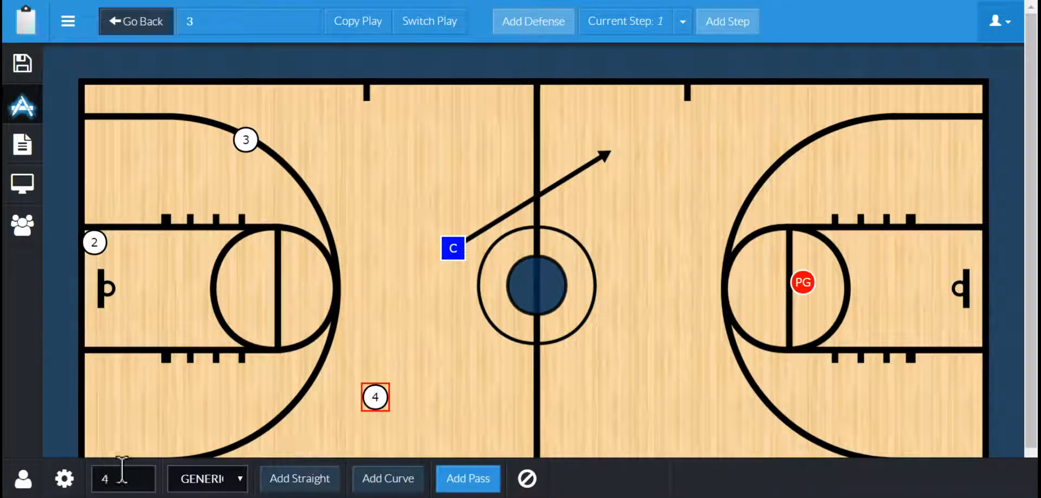
{"action": "left_click", "coordinate": [384, 479]}
{"action": "left_click_drag", "start_coordinate": [411, 353], "coordinate": [312, 338]}
{"action": "left_click", "coordinate": [395, 316]}
{"action": "left_click_drag", "start_coordinate": [398, 314], "coordinate": [426, 162]}
{"action": "left_click_drag", "start_coordinate": [312, 338], "coordinate": [325, 177]}
{"action": "left_click", "coordinate": [353, 135]}
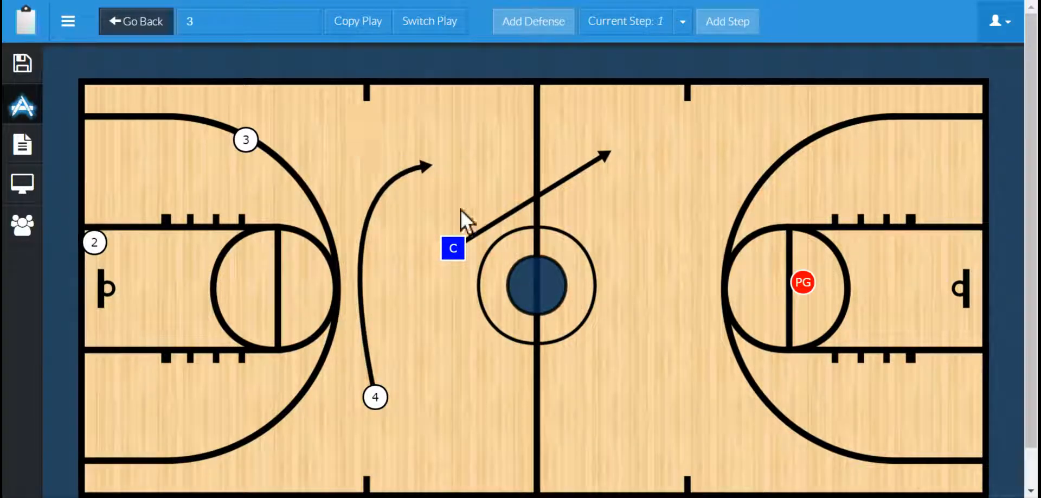
- Extend C's route with a second straight segment toward the right arc and make the first segment dashed
{"action": "left_click", "coordinate": [454, 246]}
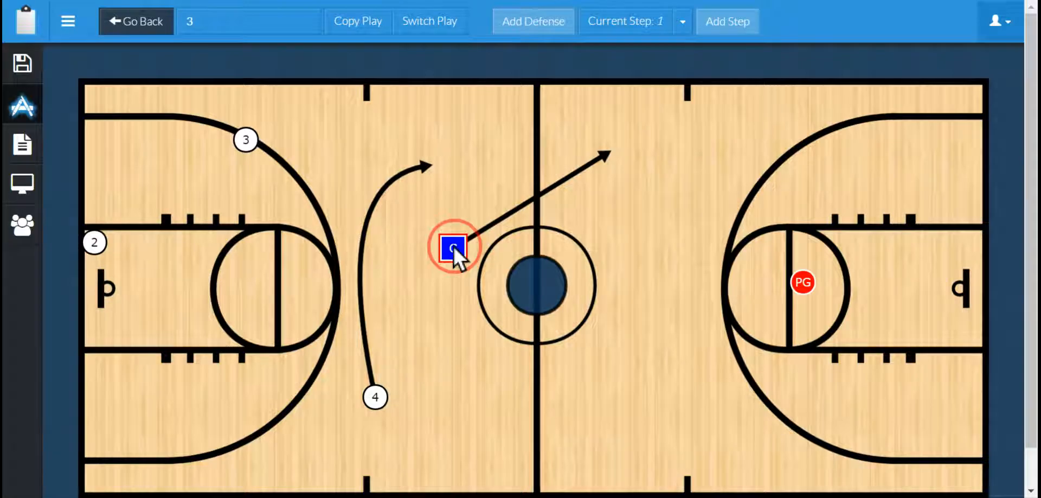
{"action": "left_click", "coordinate": [601, 155]}
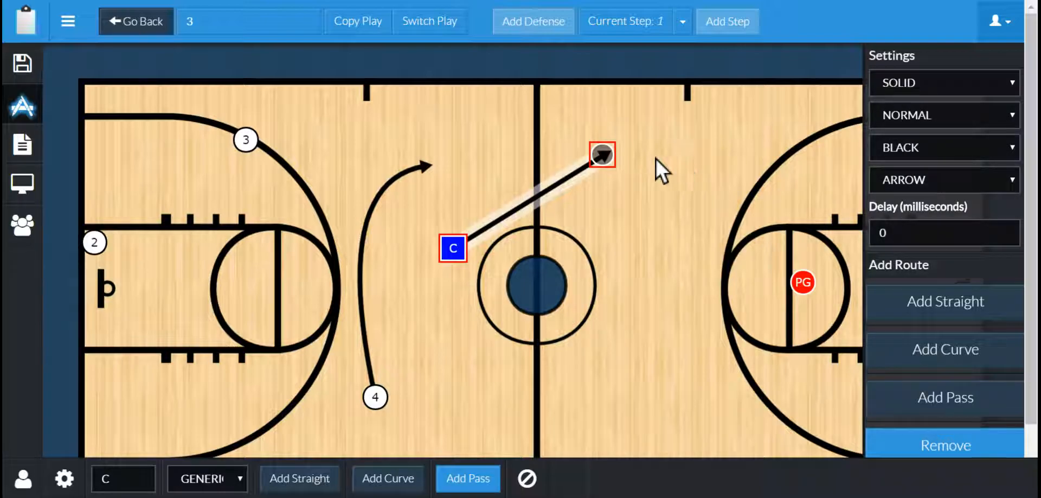
{"action": "left_click", "coordinate": [915, 294]}
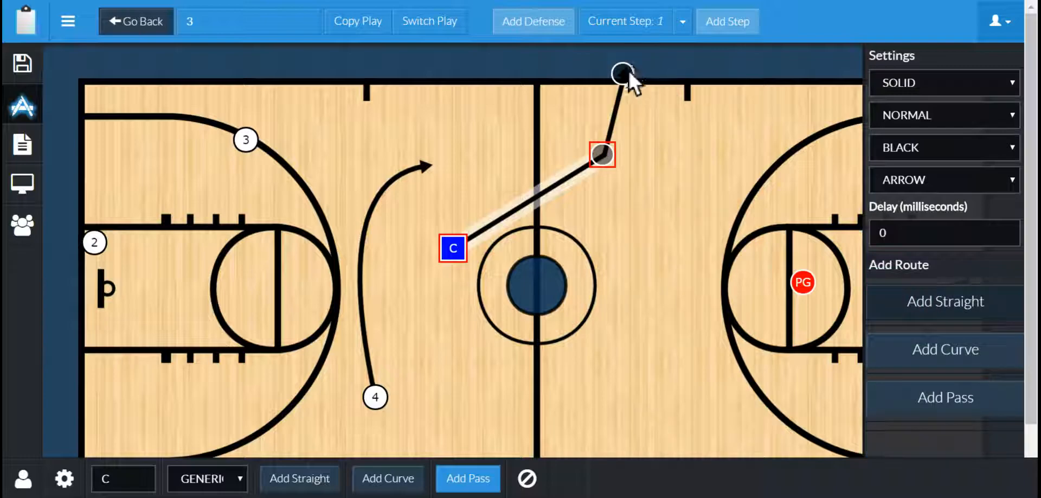
{"action": "left_click_drag", "start_coordinate": [695, 142], "coordinate": [732, 161]}
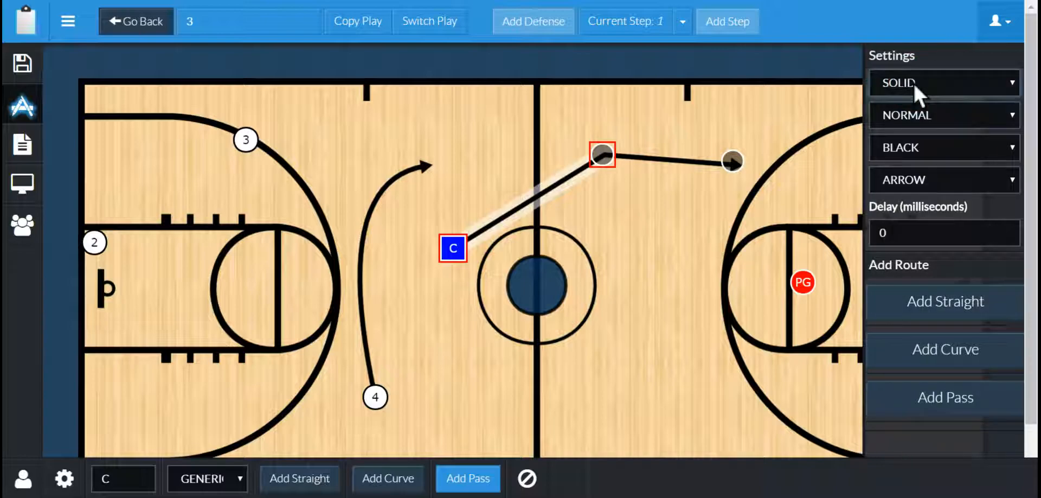
{"action": "left_click", "coordinate": [899, 115]}
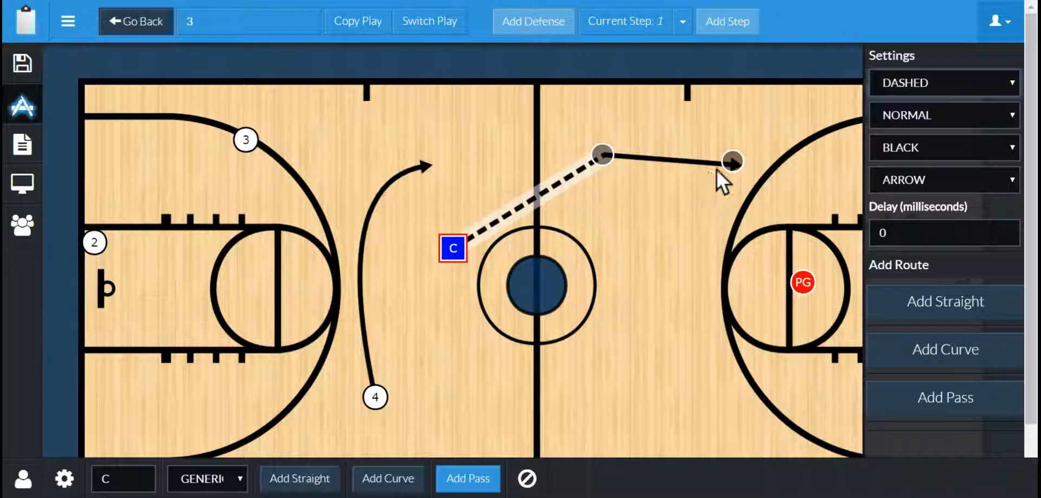
- Colour the second segment of C's route red
{"action": "left_click", "coordinate": [729, 162]}
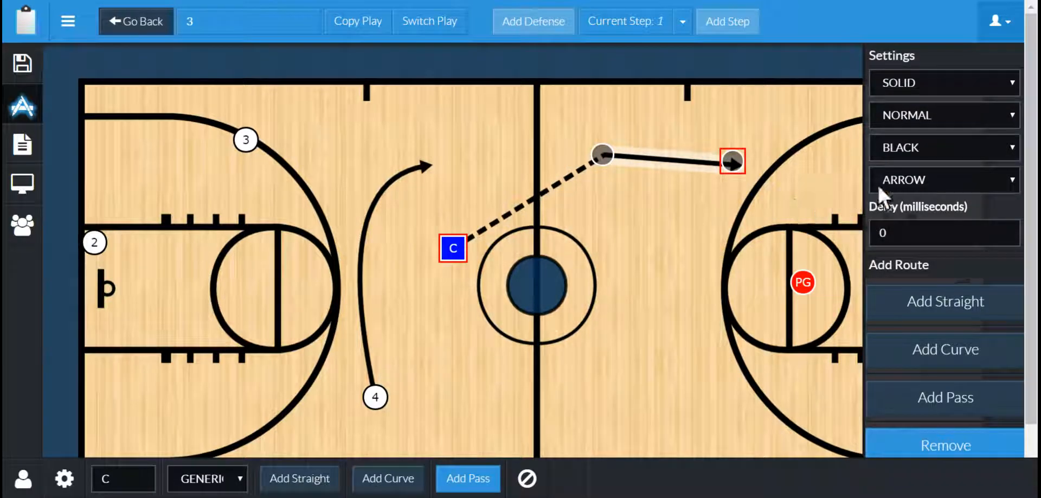
{"action": "left_click", "coordinate": [896, 148]}
{"action": "left_click", "coordinate": [895, 161]}
{"action": "left_click", "coordinate": [664, 231]}
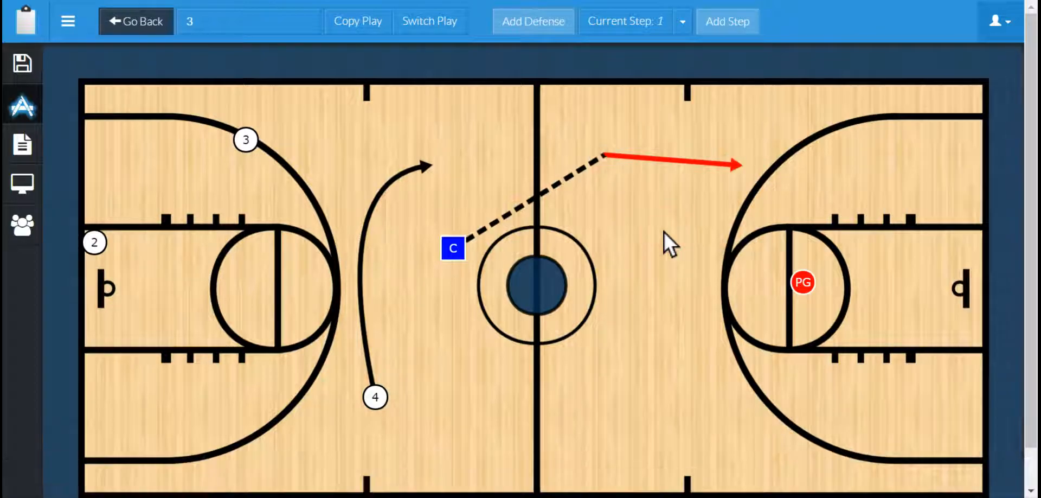
- Colour C's whole route blue
{"action": "left_click", "coordinate": [452, 249]}
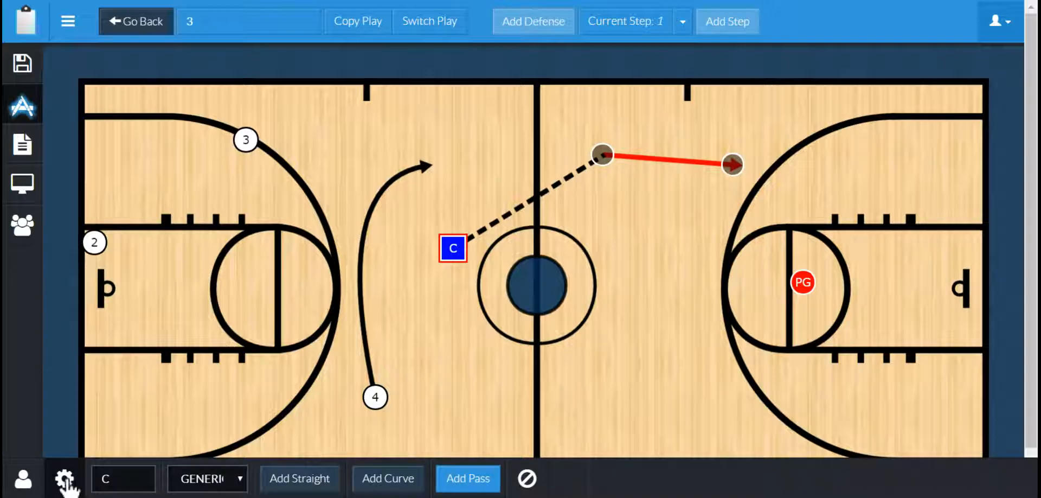
{"action": "left_click", "coordinate": [64, 479]}
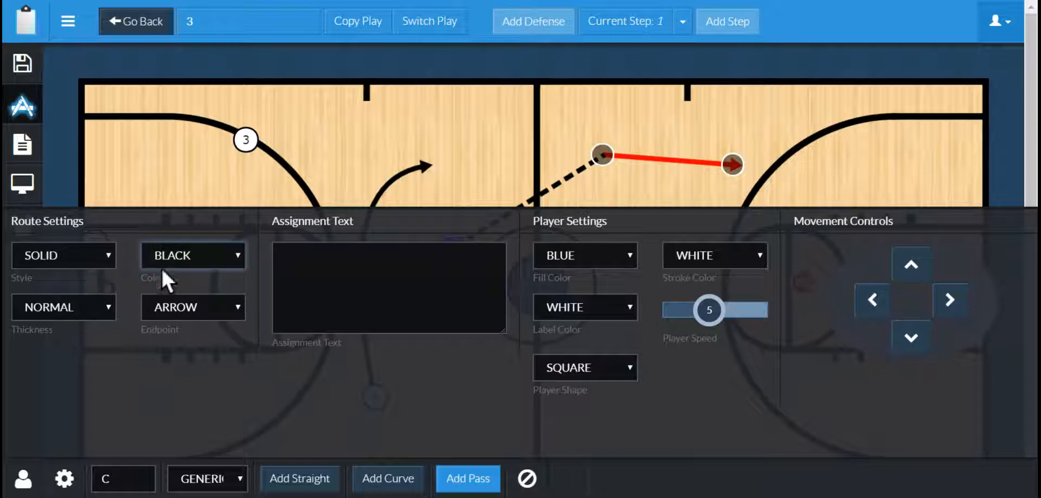
{"action": "left_click", "coordinate": [161, 302]}
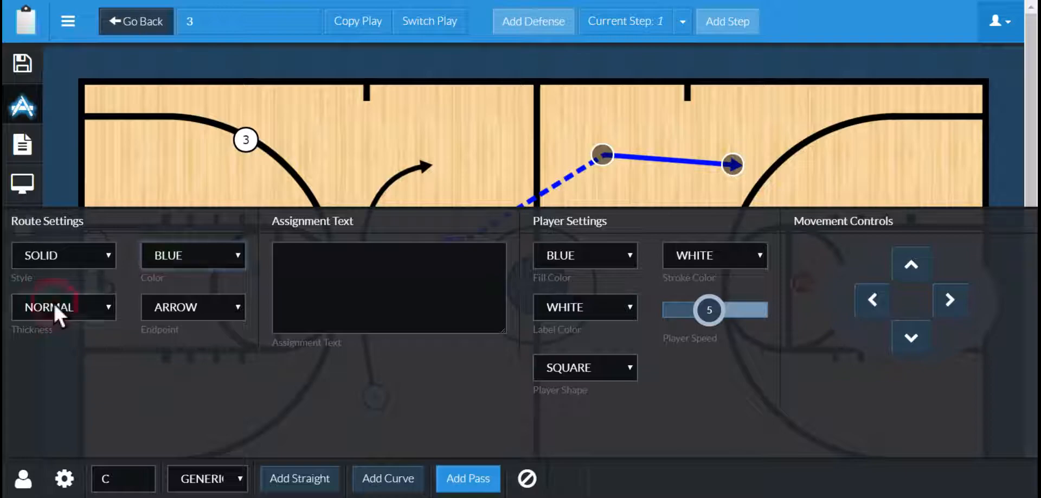
- Try thin and thick thicknesses on C's route before setting it back to normal
{"action": "left_click", "coordinate": [51, 319]}
{"action": "left_click", "coordinate": [50, 340]}
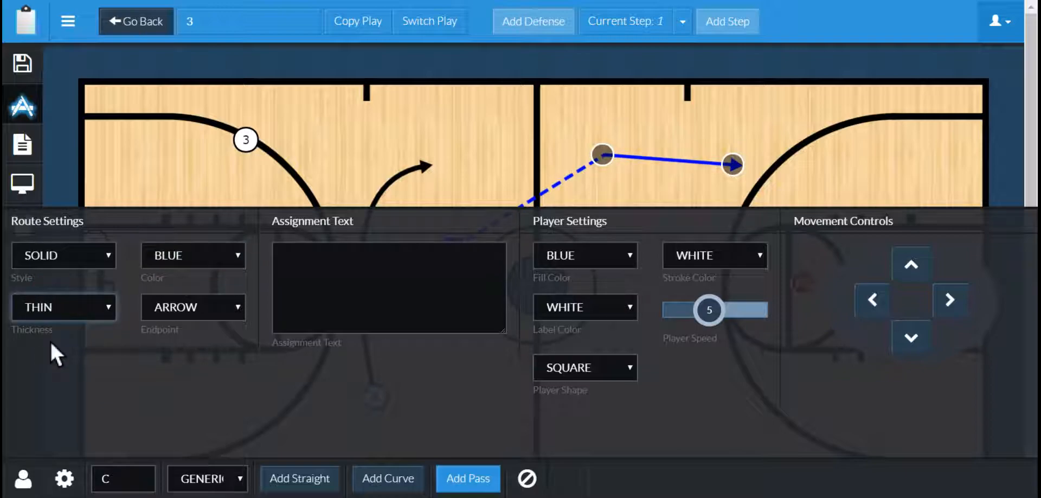
{"action": "left_click", "coordinate": [48, 320]}
{"action": "left_click", "coordinate": [44, 353]}
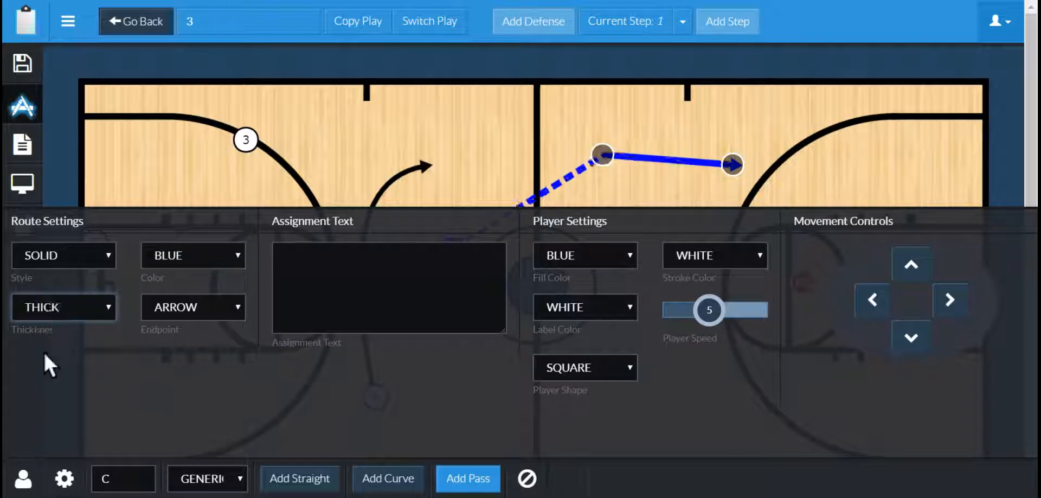
{"action": "left_click", "coordinate": [52, 321]}
{"action": "left_click", "coordinate": [49, 324]}
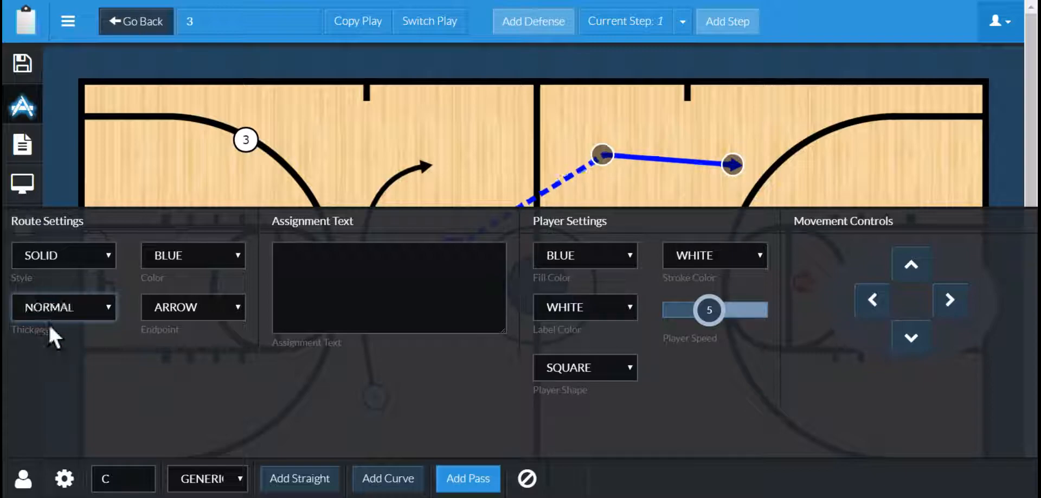
- Set C's entire route to a solid line style
{"action": "left_click", "coordinate": [56, 265]}
{"action": "left_click", "coordinate": [51, 290]}
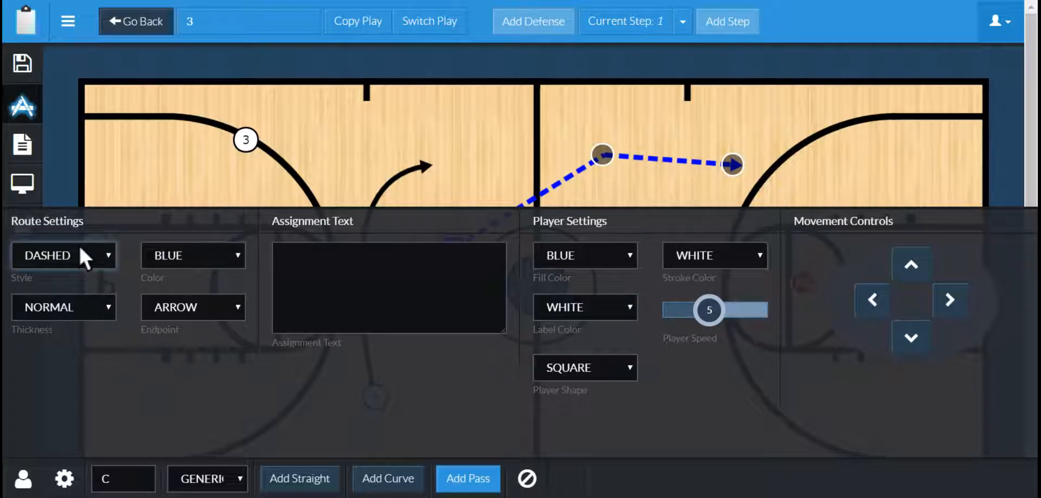
{"action": "left_click", "coordinate": [61, 268]}
{"action": "left_click", "coordinate": [56, 275]}
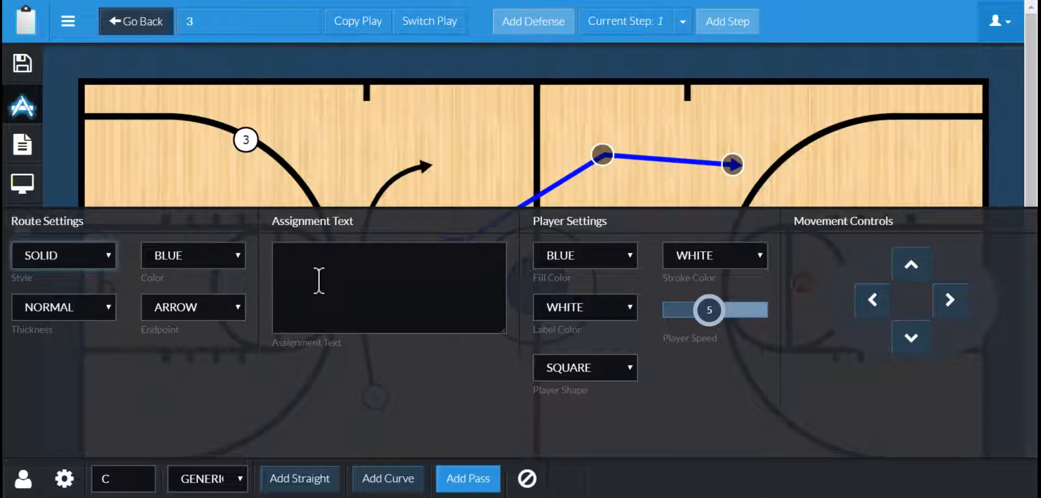
{"action": "left_click", "coordinate": [450, 165]}
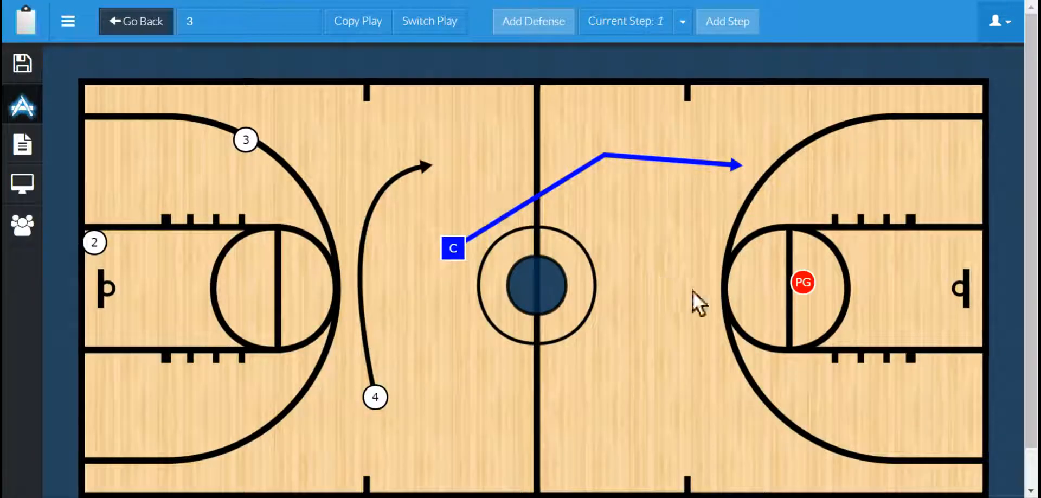
- Set a 500 millisecond delay on player 4's curved route
{"action": "left_click", "coordinate": [375, 395]}
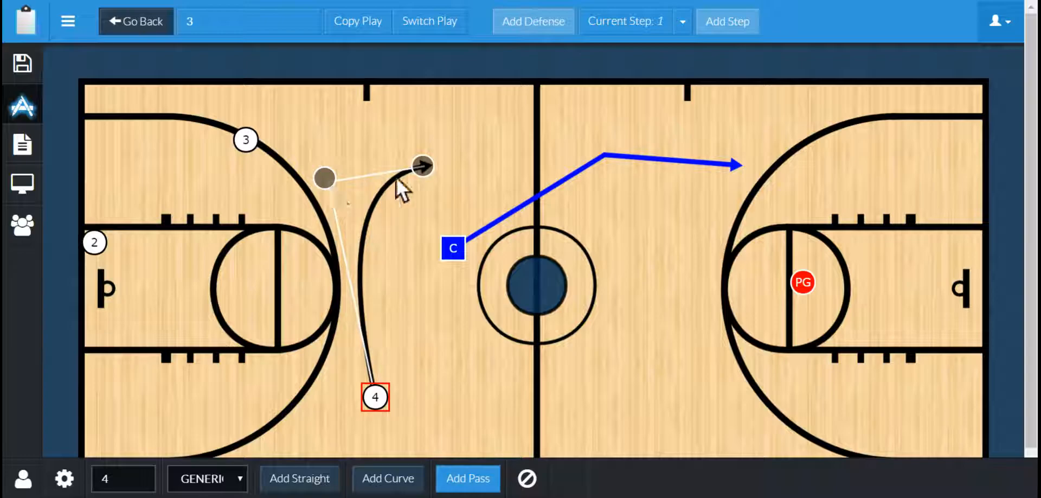
{"action": "left_click", "coordinate": [420, 168]}
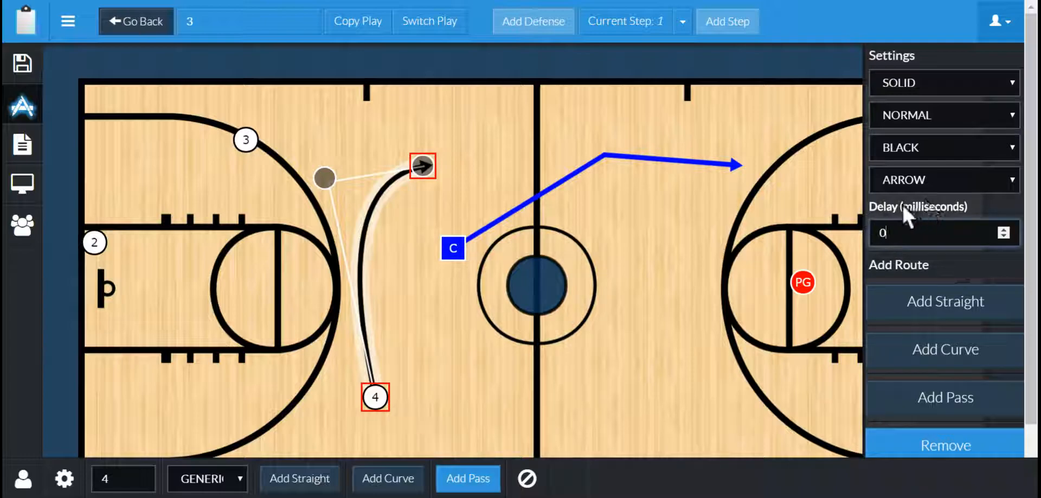
{"action": "left_click", "coordinate": [879, 234]}
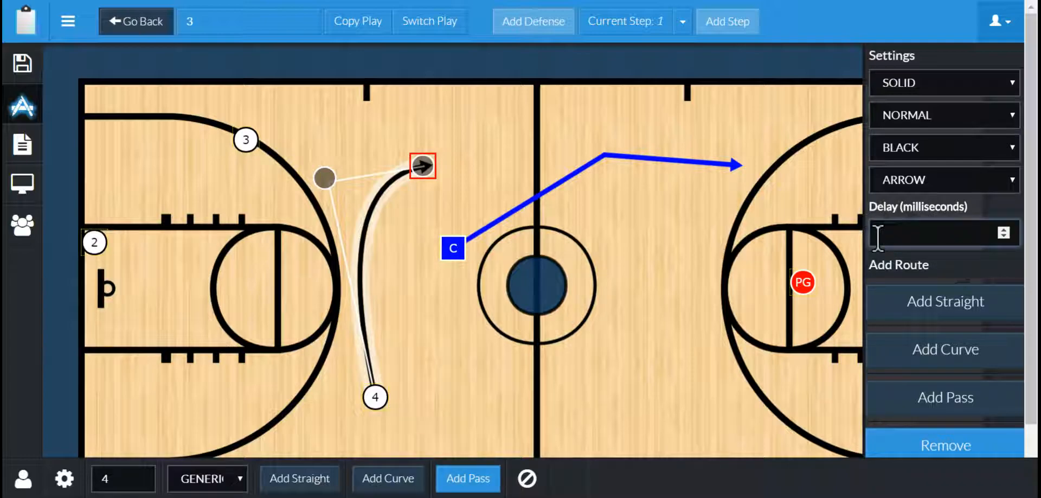
{"action": "type", "text": "1000"}
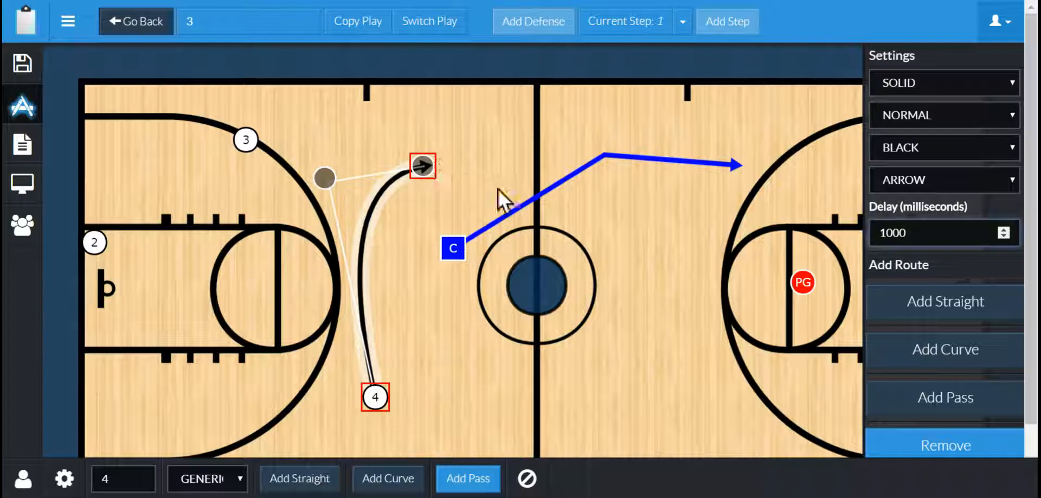
{"action": "left_click", "coordinate": [924, 232]}
{"action": "double_click", "coordinate": [892, 232]}
{"action": "type", "text": "500"}
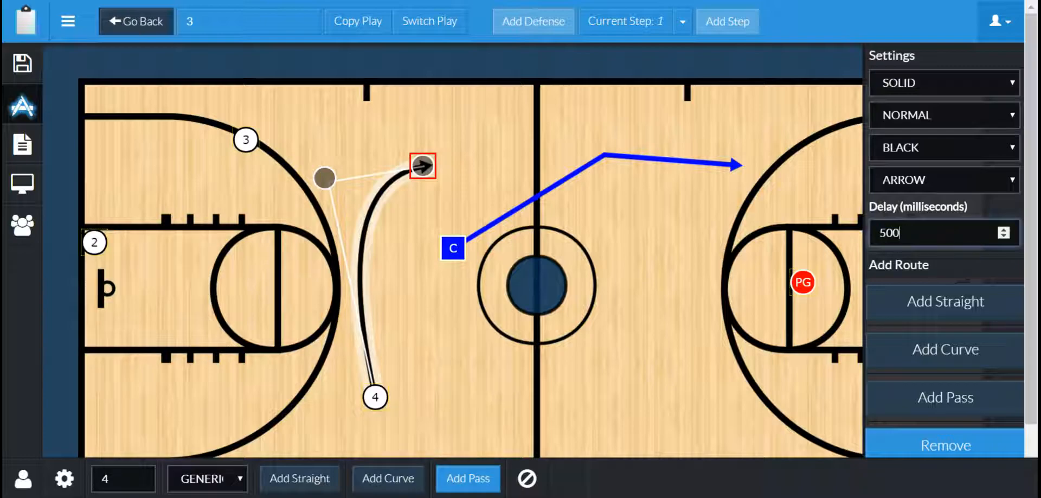
{"action": "left_click", "coordinate": [491, 154]}
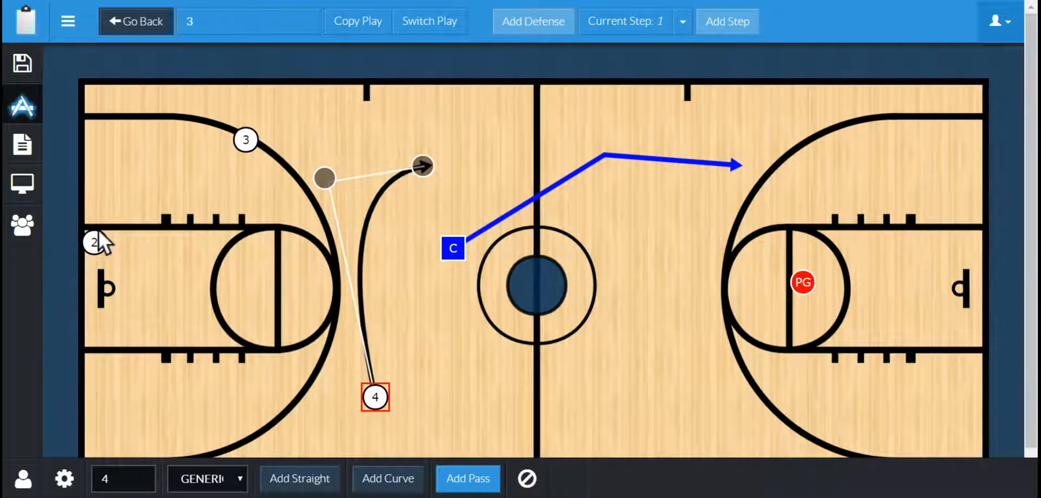
- Play back the play in Tutorial Mode, then switch back to the play editor
{"action": "left_click", "coordinate": [23, 185]}
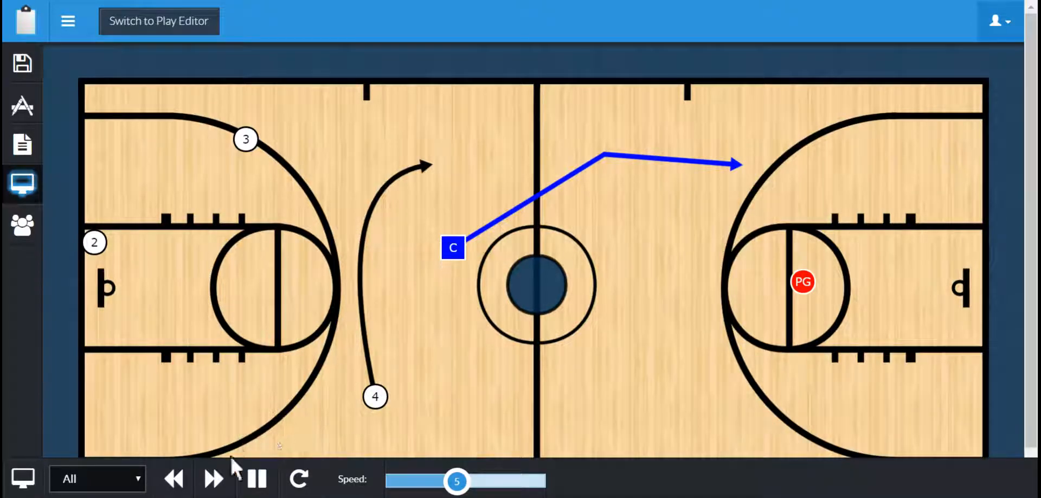
{"action": "left_click", "coordinate": [214, 479]}
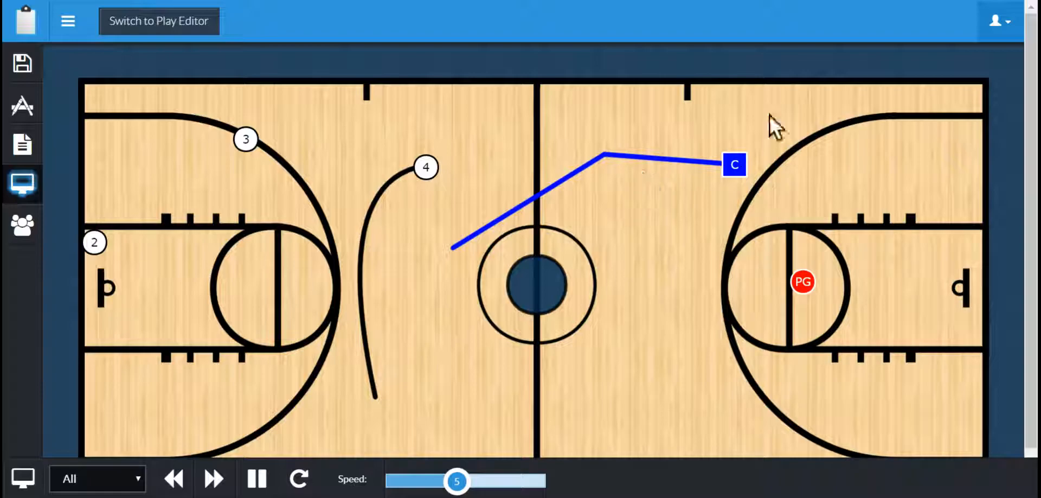
{"action": "left_click", "coordinate": [142, 28]}
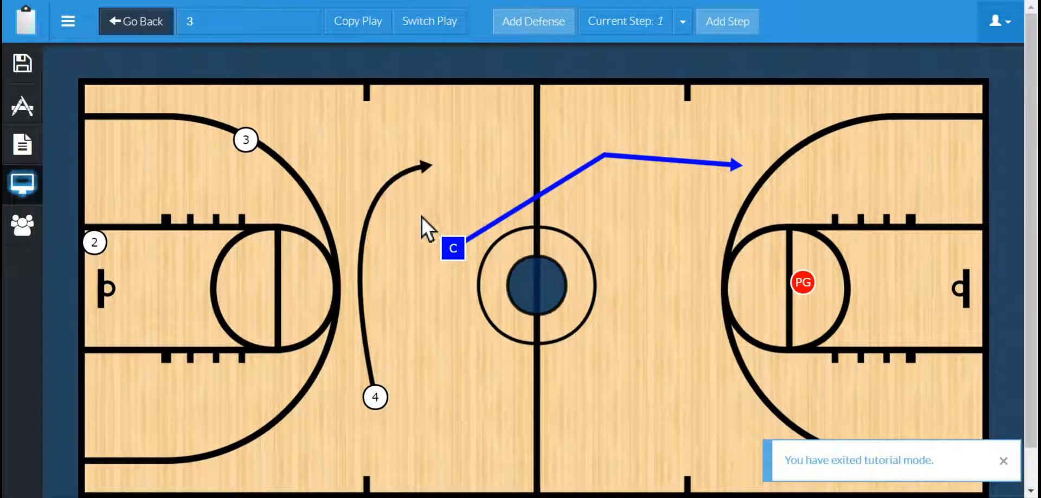
- Open the player roster and give player 2 a red fill, white stroke and white label
{"action": "left_click", "coordinate": [249, 140]}
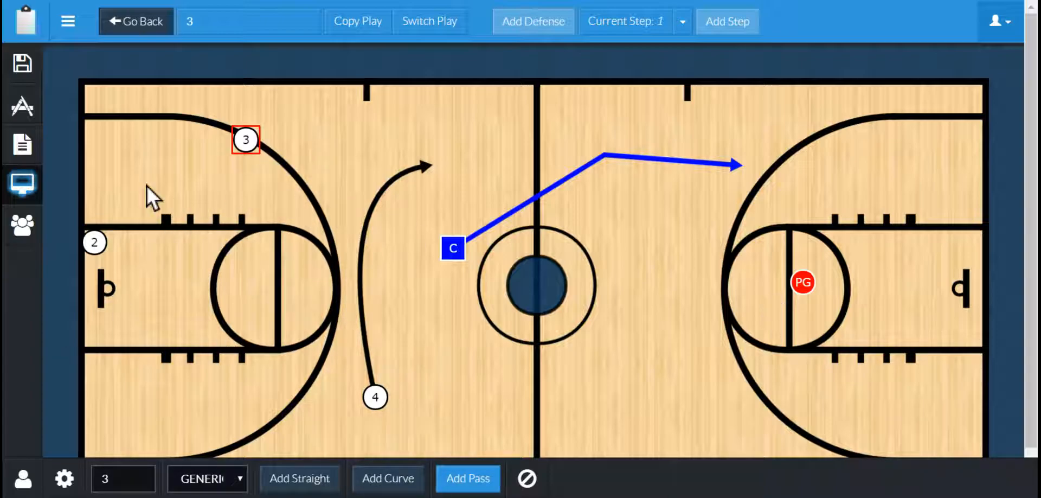
{"action": "left_click", "coordinate": [22, 232]}
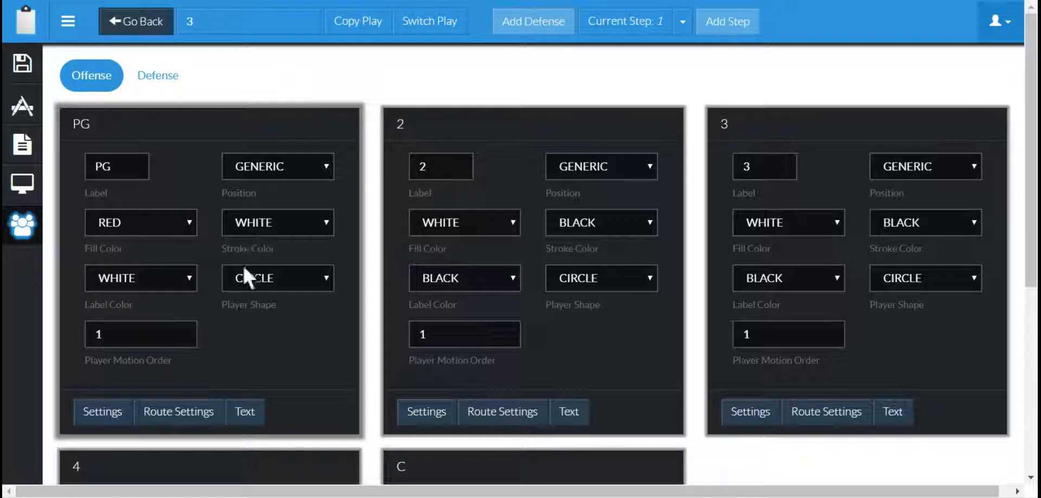
{"action": "left_click", "coordinate": [440, 237]}
{"action": "left_click", "coordinate": [575, 216]}
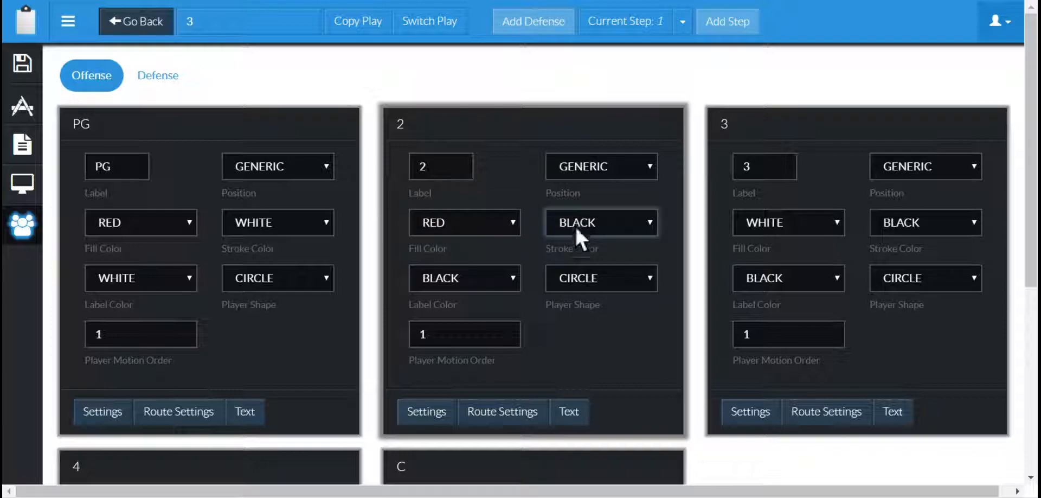
{"action": "left_click", "coordinate": [575, 235]}
{"action": "left_click", "coordinate": [496, 276]}
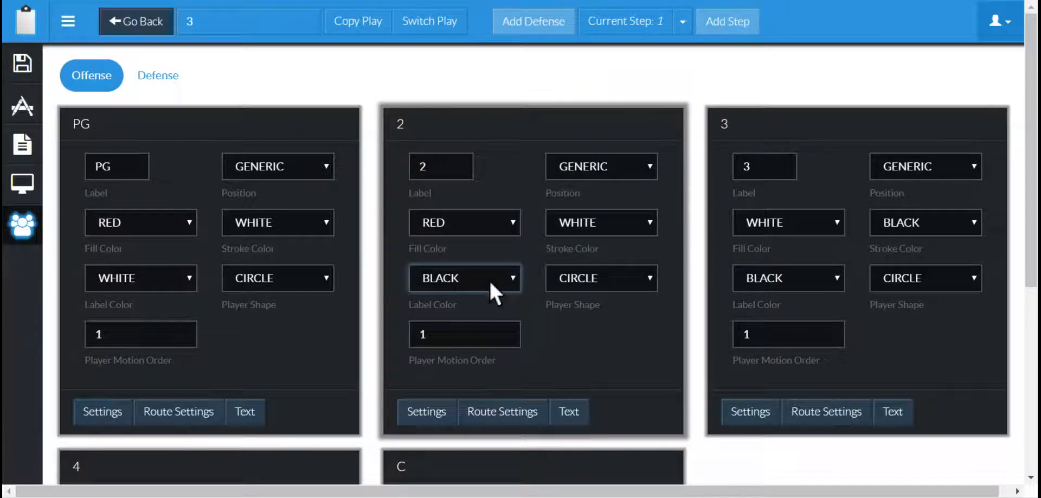
{"action": "left_click", "coordinate": [479, 291]}
- Give player 3 a red fill, white stroke and white label
{"action": "left_click", "coordinate": [773, 215]}
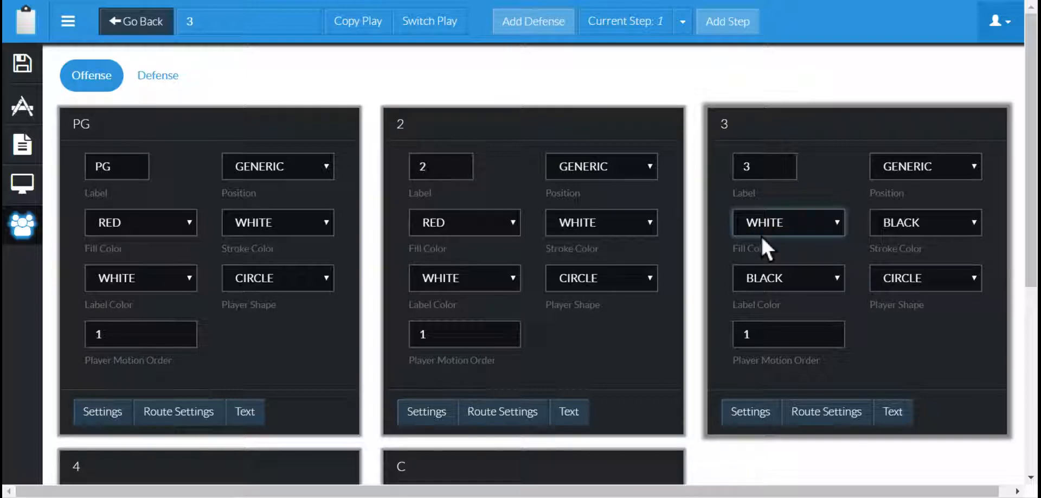
{"action": "left_click", "coordinate": [893, 222]}
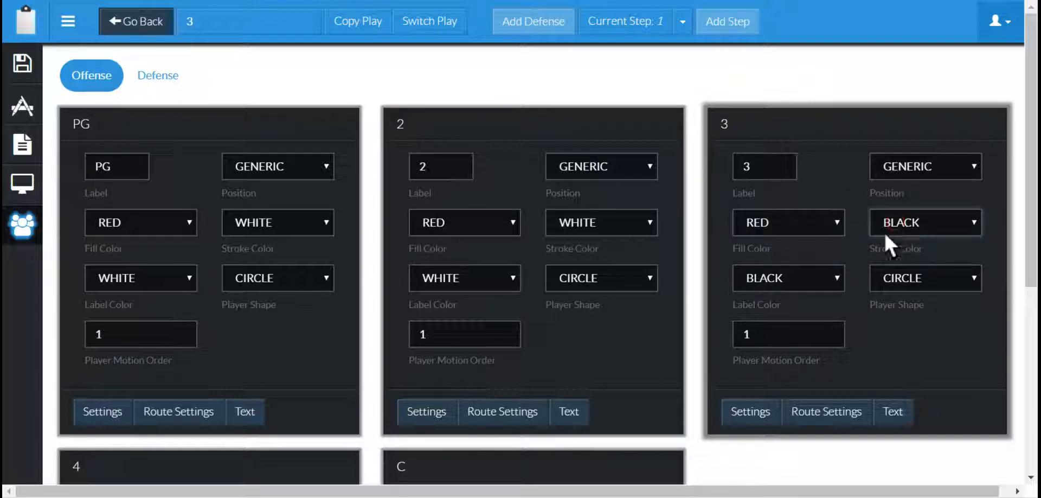
{"action": "left_click", "coordinate": [789, 277]}
{"action": "left_click", "coordinate": [768, 312]}
- Give player 4 a red fill, white stroke and white label
{"action": "left_click_drag", "start_coordinate": [1030, 157], "coordinate": [1037, 328]}
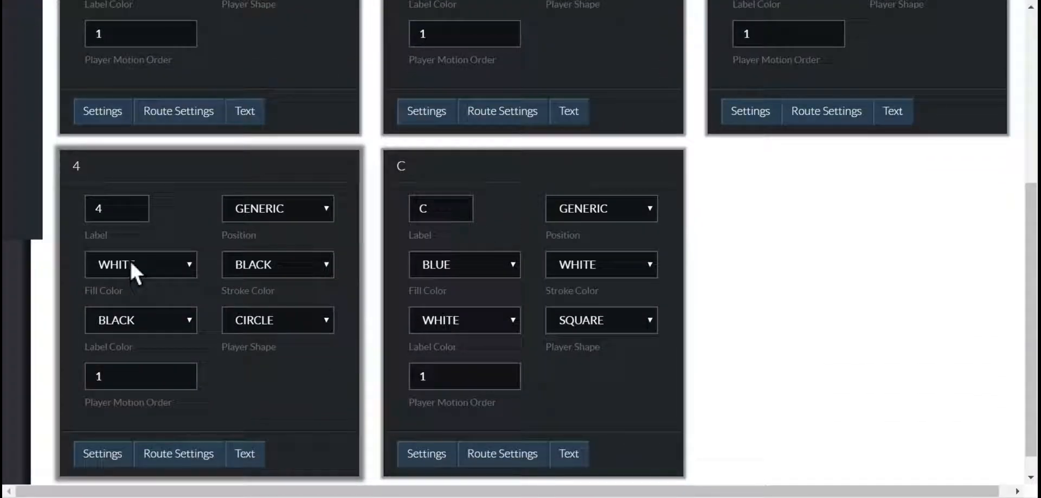
{"action": "left_click", "coordinate": [147, 268]}
{"action": "left_click", "coordinate": [114, 314]}
{"action": "left_click", "coordinate": [246, 266]}
{"action": "left_click", "coordinate": [251, 278]}
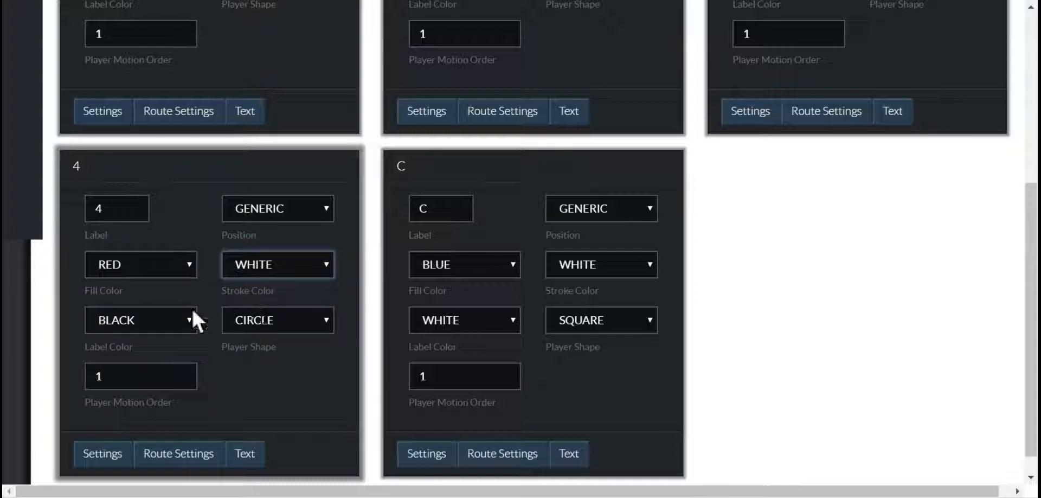
{"action": "left_click", "coordinate": [148, 323]}
{"action": "left_click", "coordinate": [134, 333]}
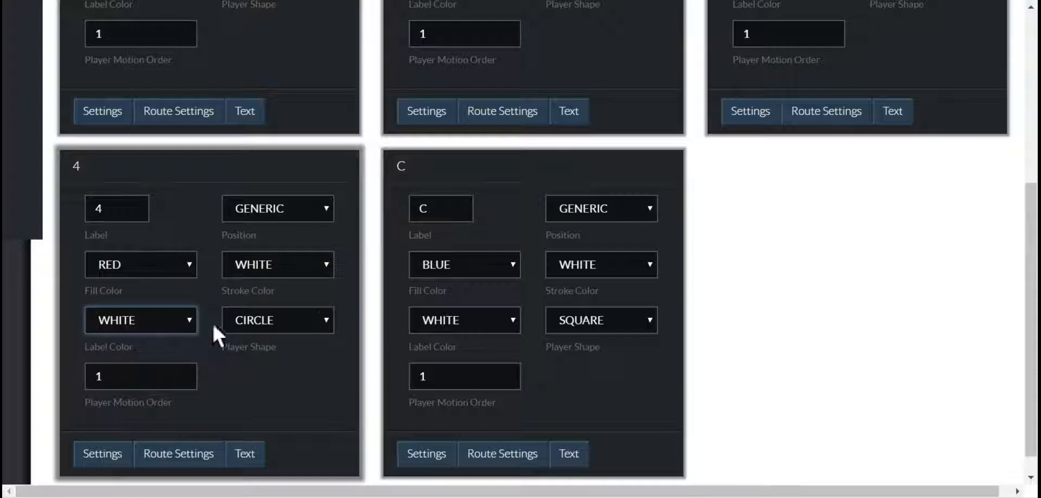
- Give player C a red fill and a circle shape
{"action": "left_click", "coordinate": [460, 258]}
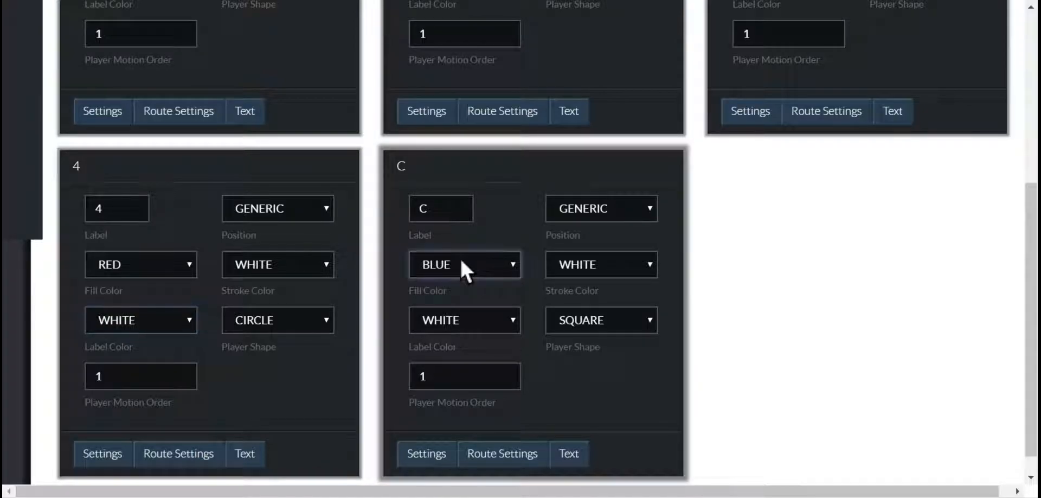
{"action": "left_click", "coordinate": [454, 327]}
{"action": "left_click", "coordinate": [565, 317]}
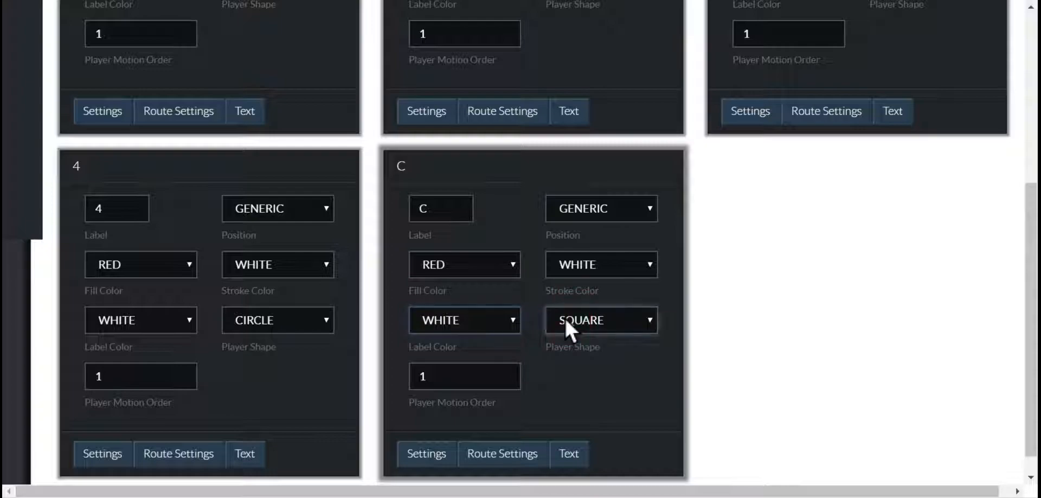
{"action": "left_click", "coordinate": [568, 334]}
- Return to the play editor to review the restyled players on the court
{"action": "left_click_drag", "start_coordinate": [1031, 212], "coordinate": [72, 42]}
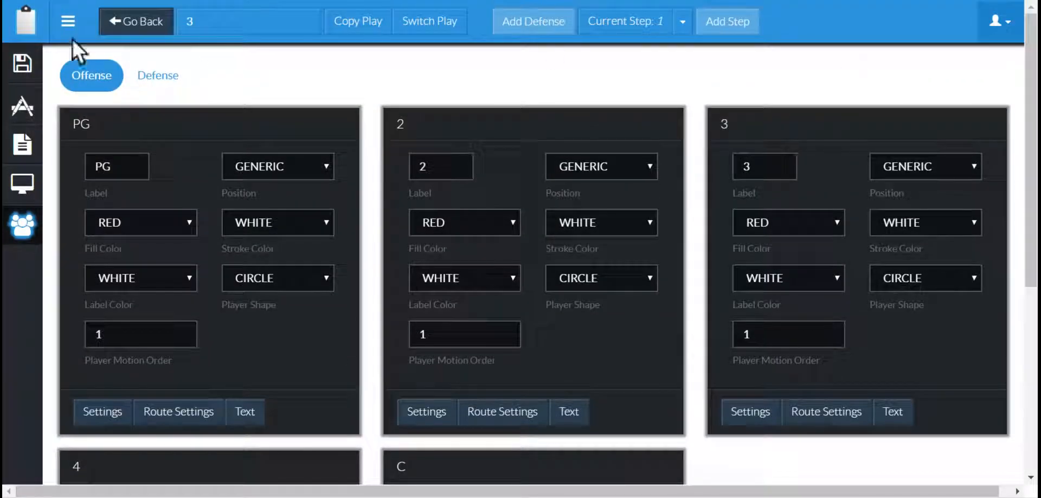
{"action": "left_click", "coordinate": [22, 107]}
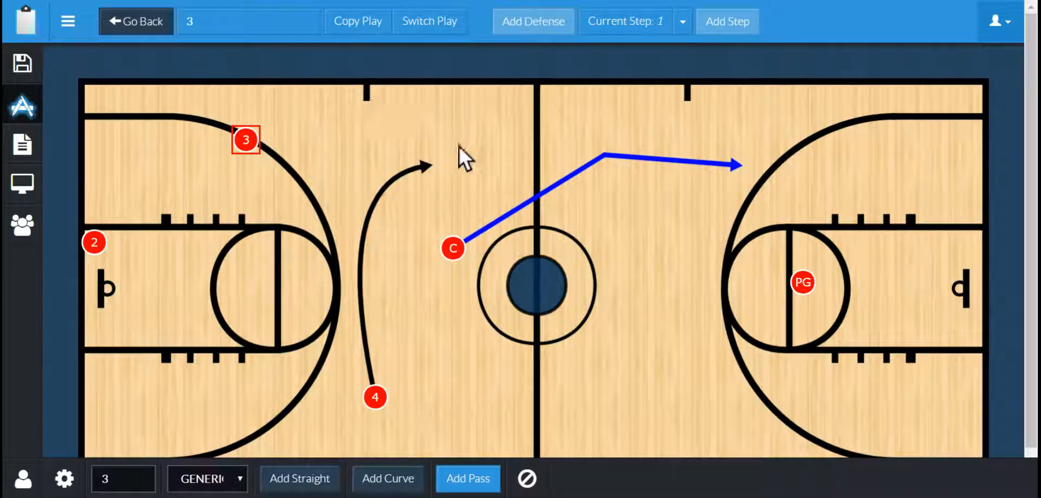
{"action": "left_click", "coordinate": [415, 133]}
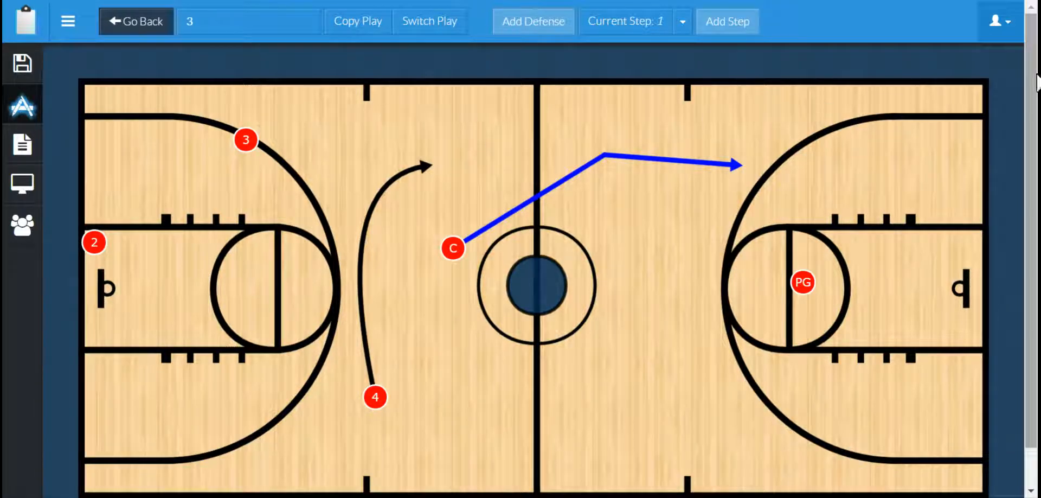
{"action": "left_click_drag", "start_coordinate": [1036, 76], "coordinate": [1036, 71]}
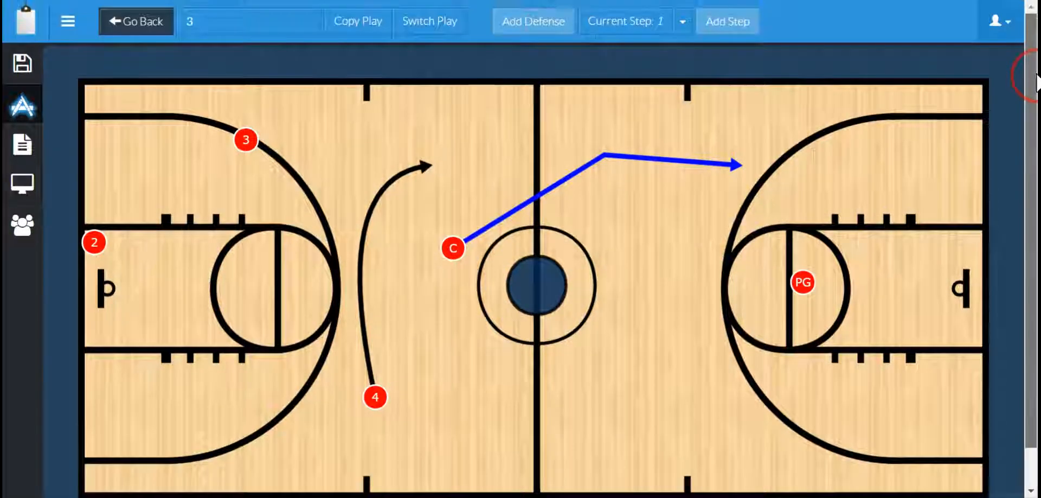